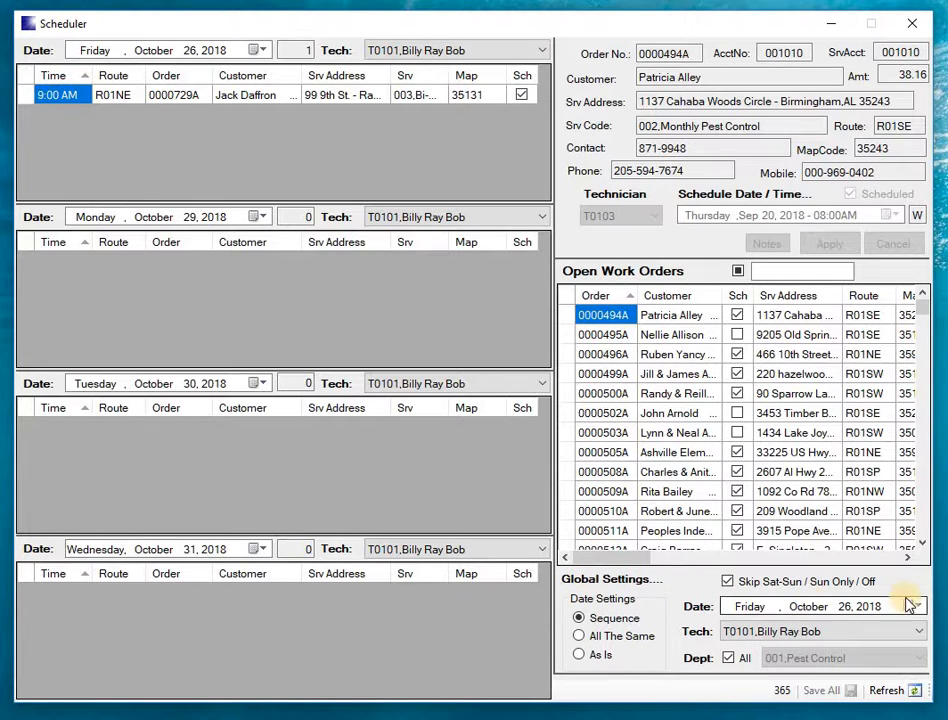
# - Set the global schedule date to Thursday, November 1, 2018
pyautogui.click(911, 607)
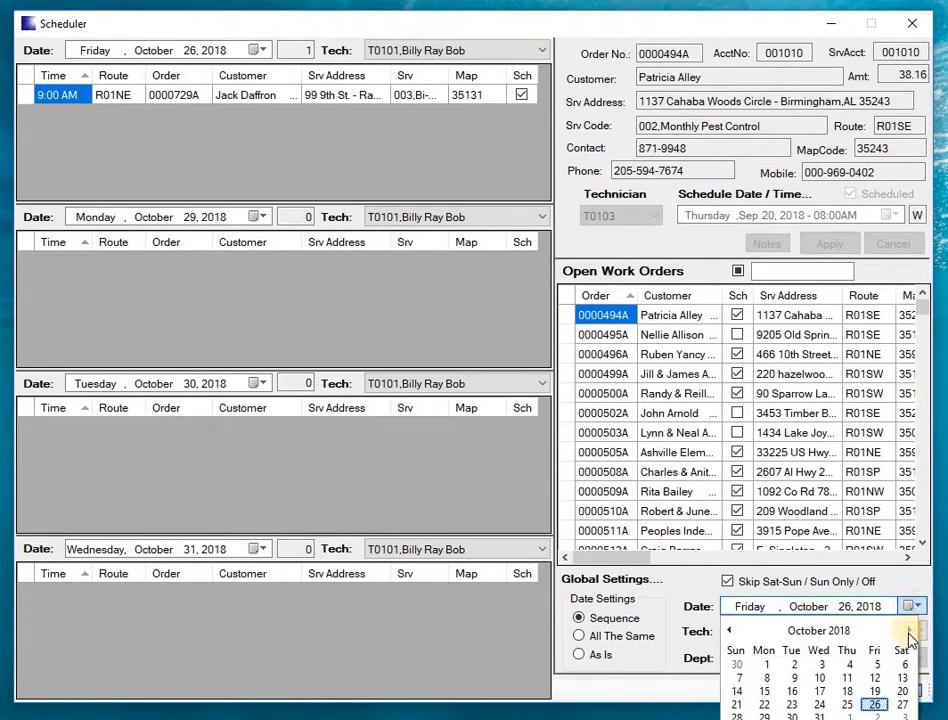
pyautogui.click(910, 631)
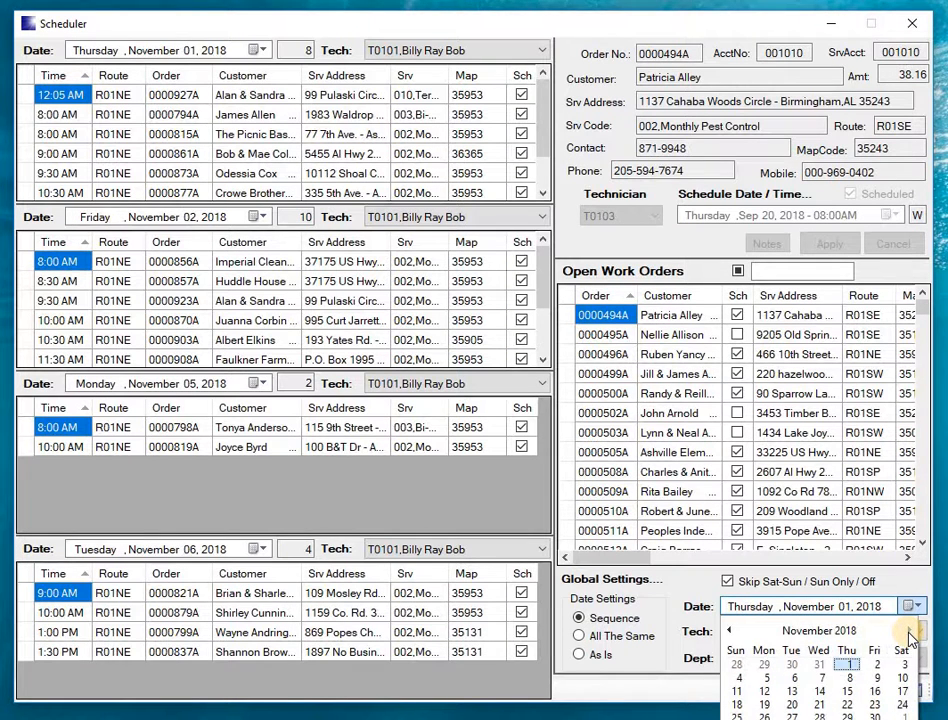
pyautogui.click(847, 668)
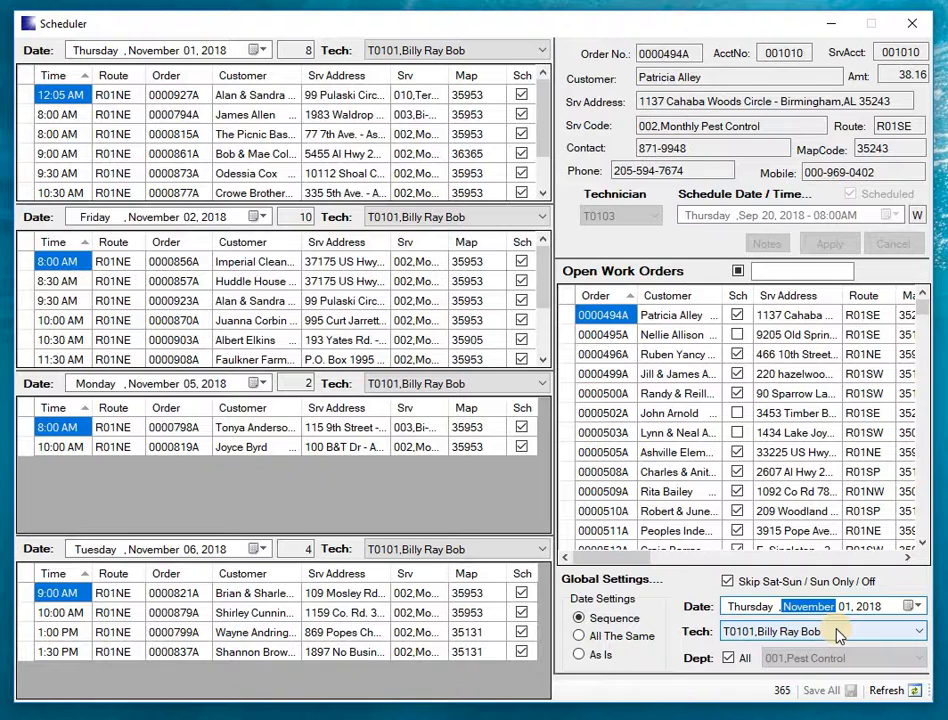
# - Restrict the global department filter from all departments to 001,Pest Control
pyautogui.click(735, 664)
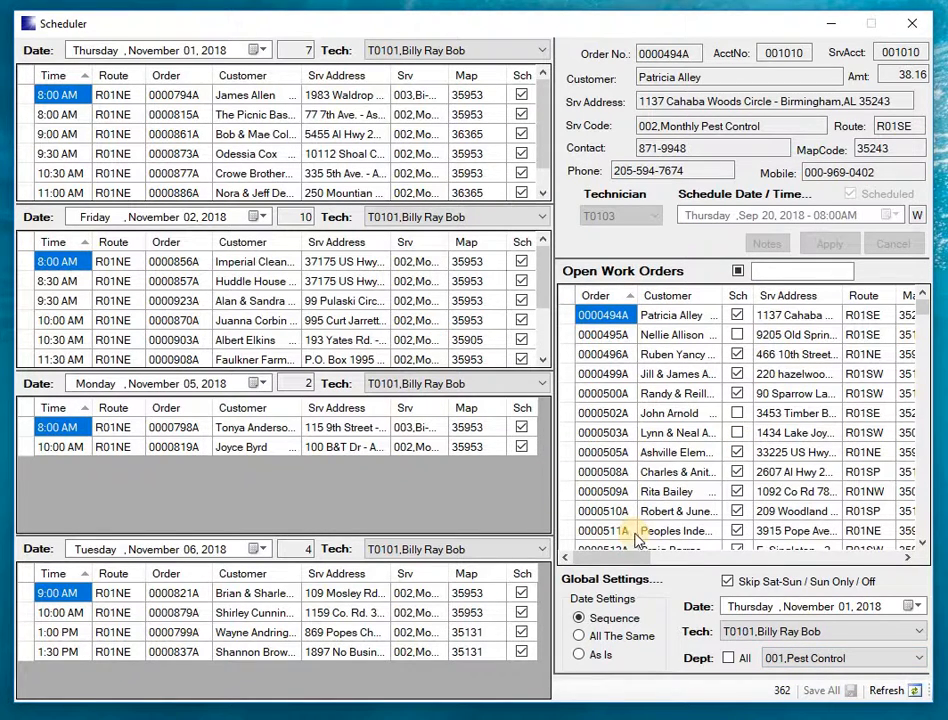
pyautogui.click(808, 664)
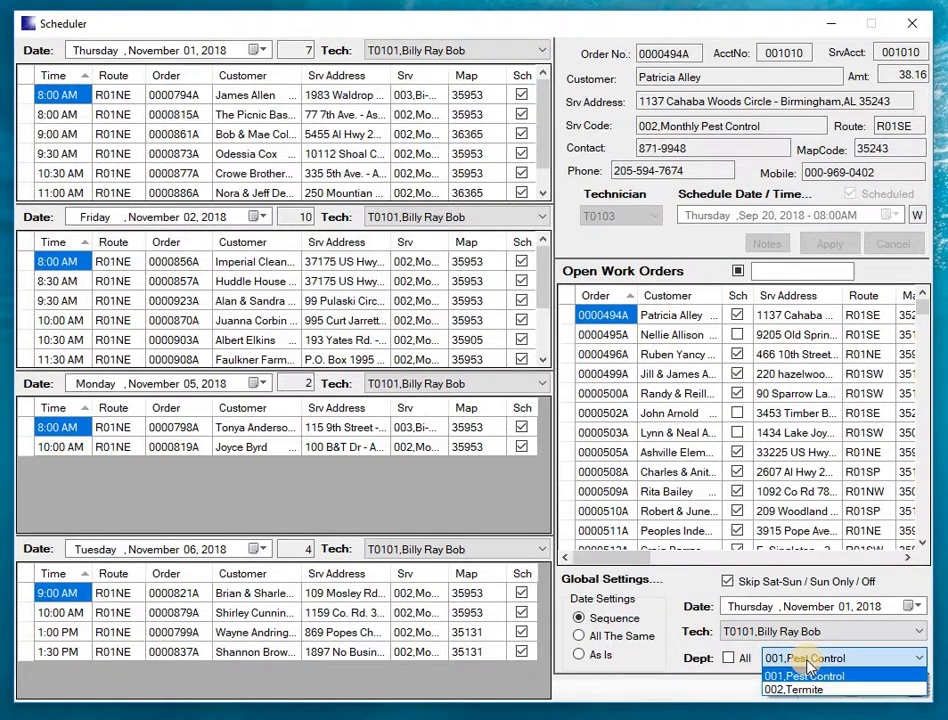
pyautogui.click(808, 664)
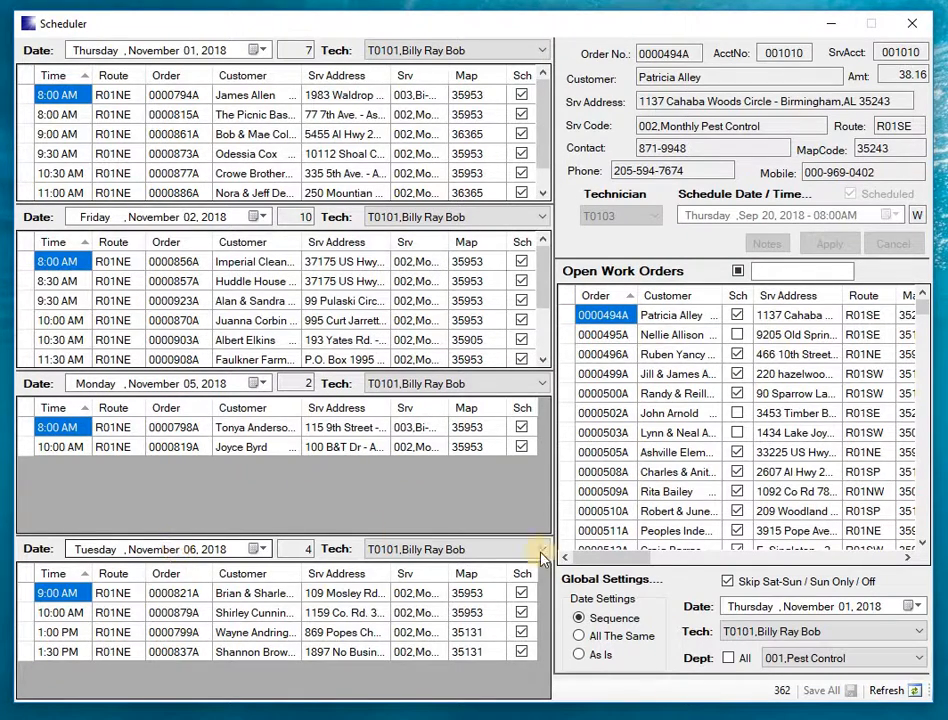
# - Cycle the weekend-skipping option through Sun Only and Off, and return it to Skip Sat-Sun
pyautogui.click(728, 582)
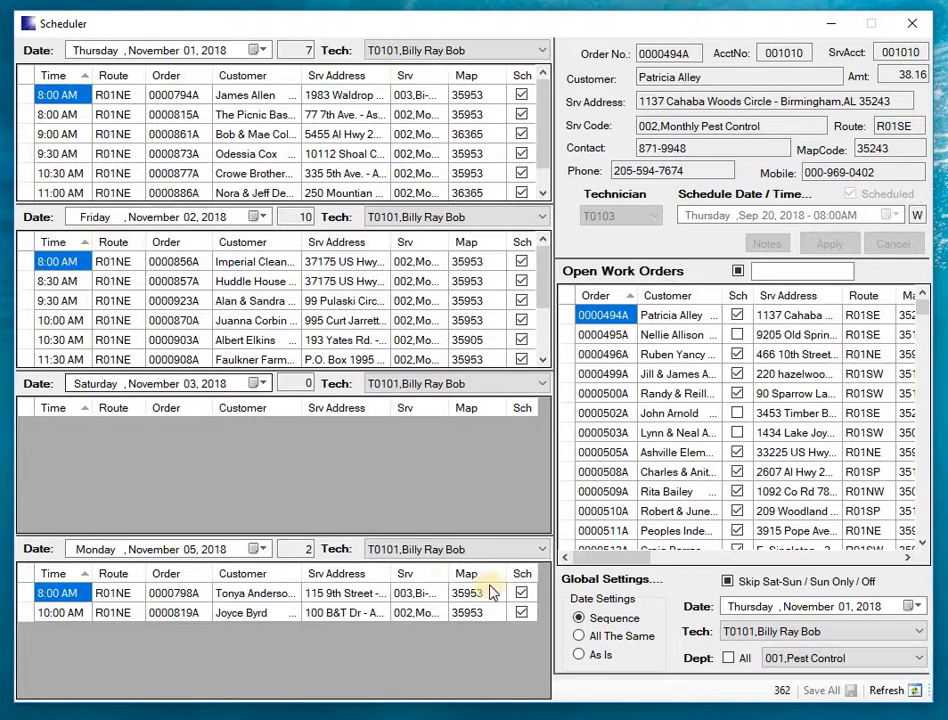
pyautogui.click(728, 583)
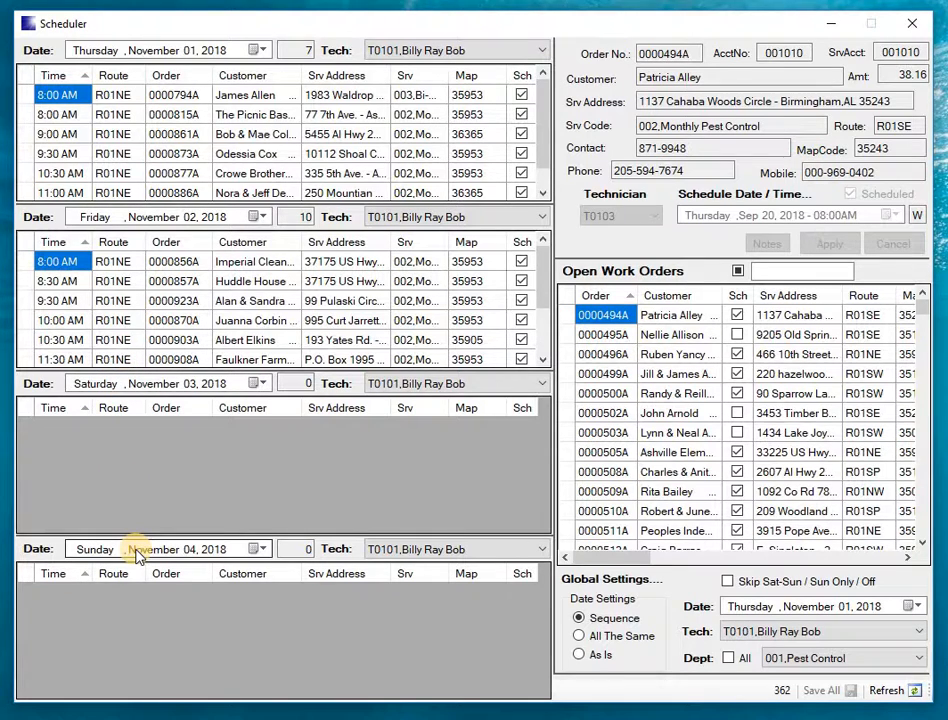
pyautogui.click(730, 583)
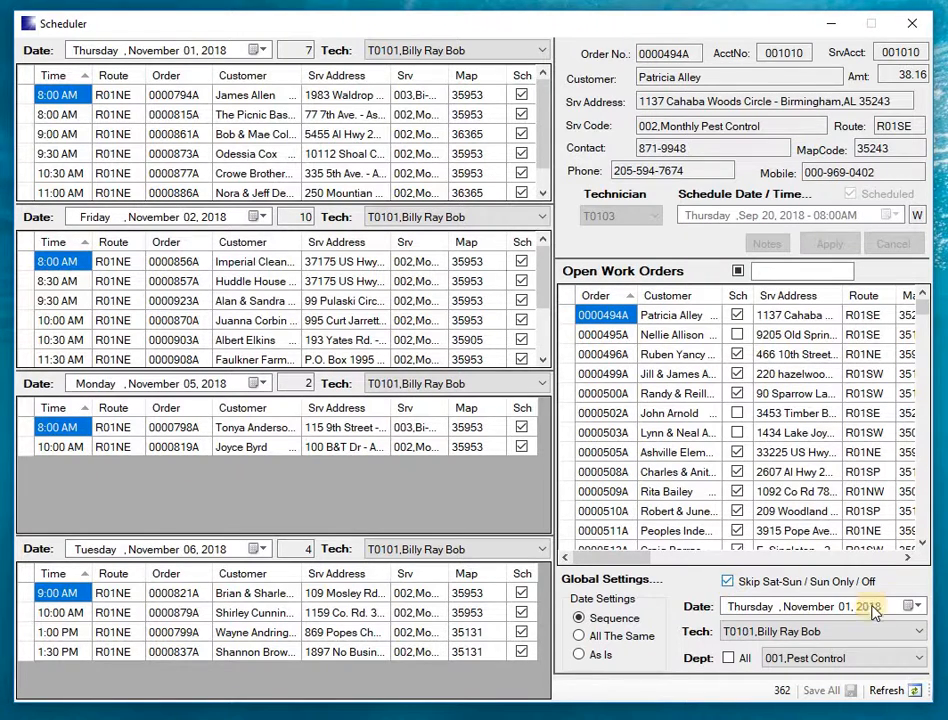
# - Change the day of the global date to 30 and back to 1
pyautogui.click(842, 607)
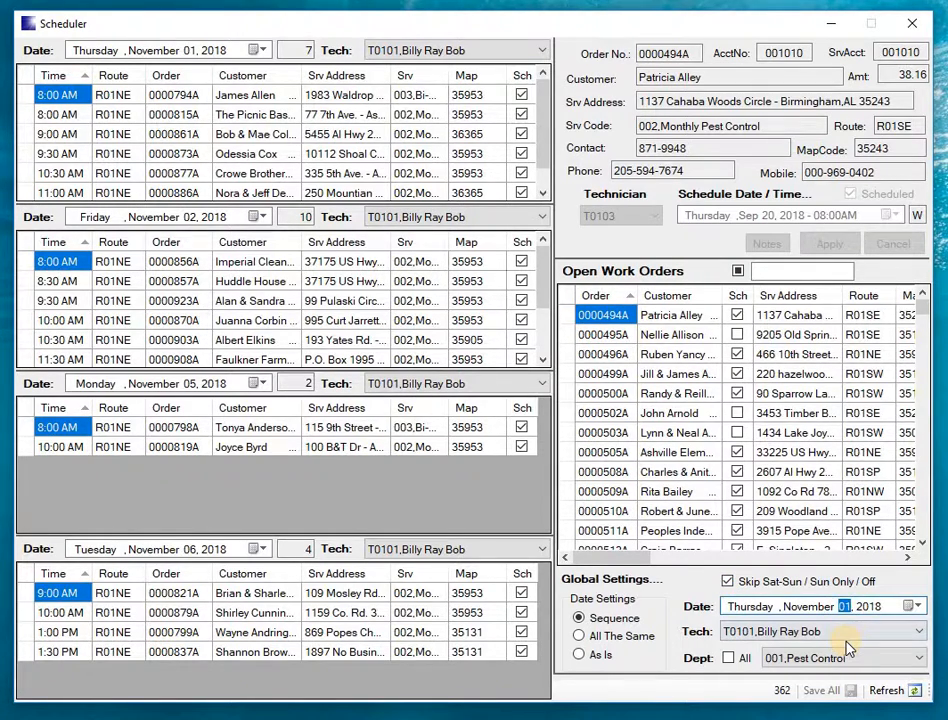
pyautogui.write('30')
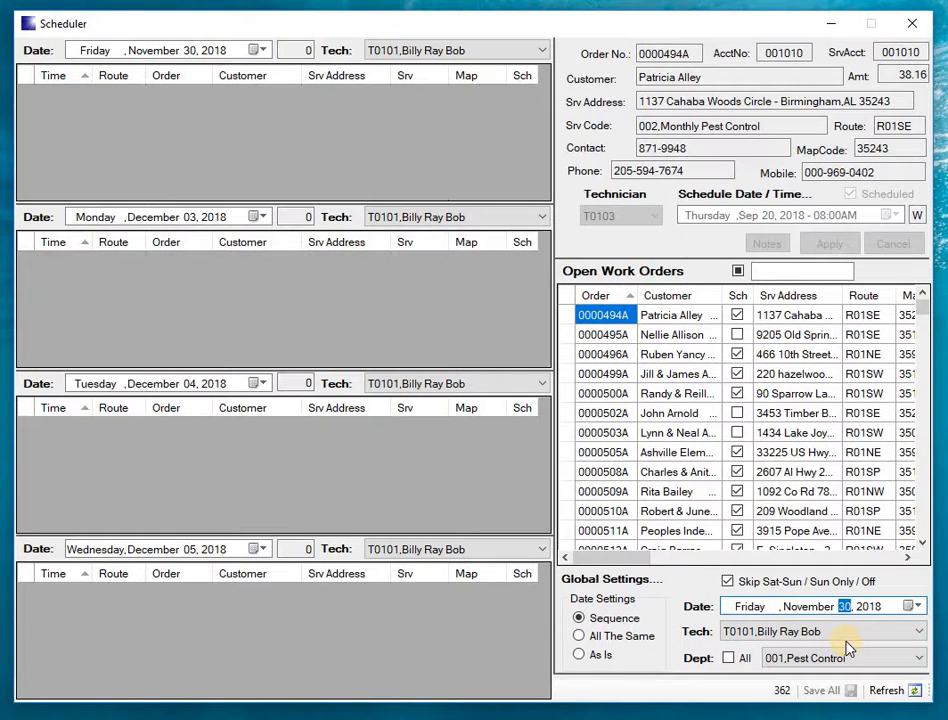
pyautogui.write('1')
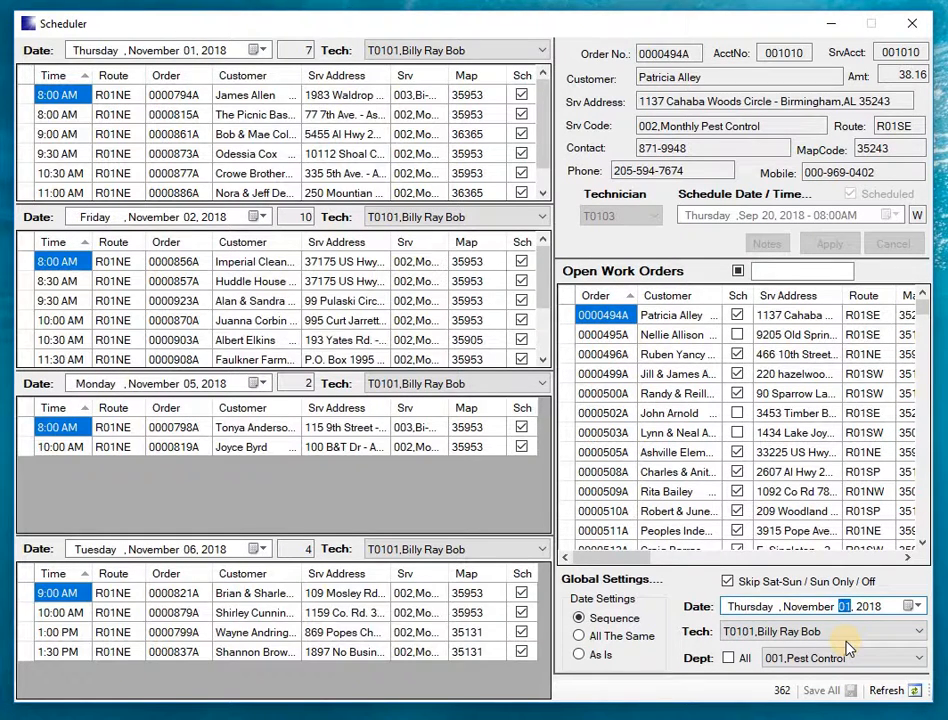
# - Advance the global date one day at a time to November 7, 2018, and step it back to November 4
pyautogui.press('Up')
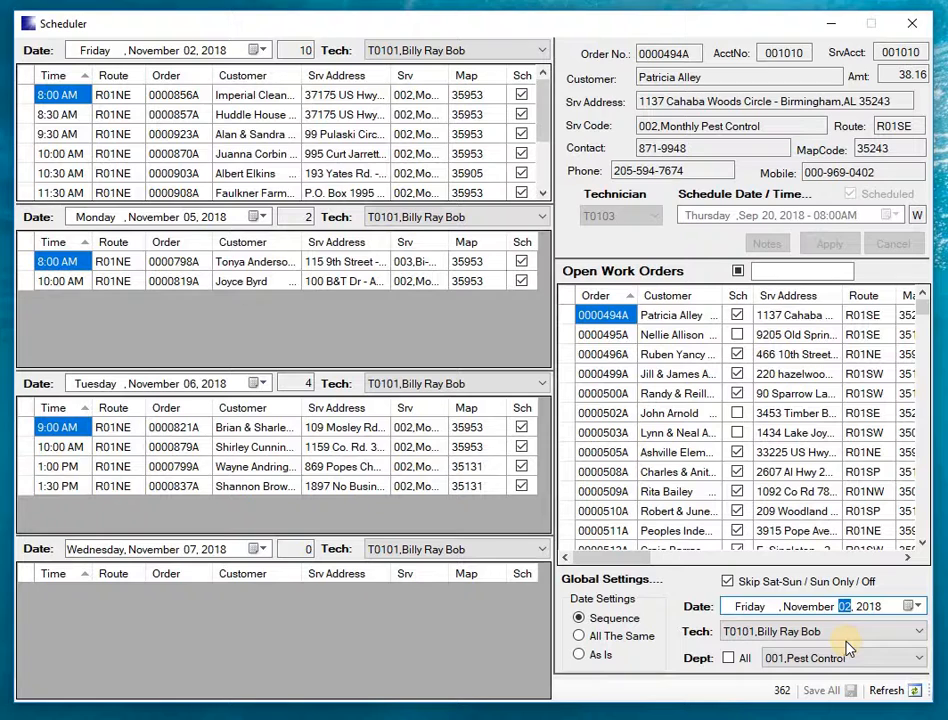
pyautogui.press('Up')
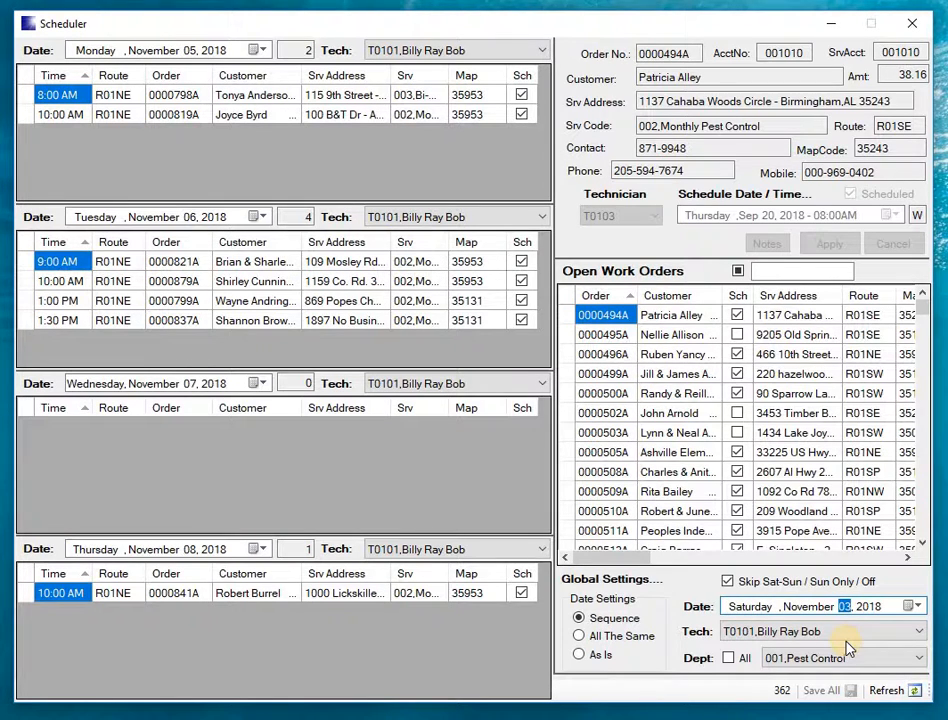
pyautogui.press('Up')
pyautogui.press('Up')
pyautogui.press('Up')
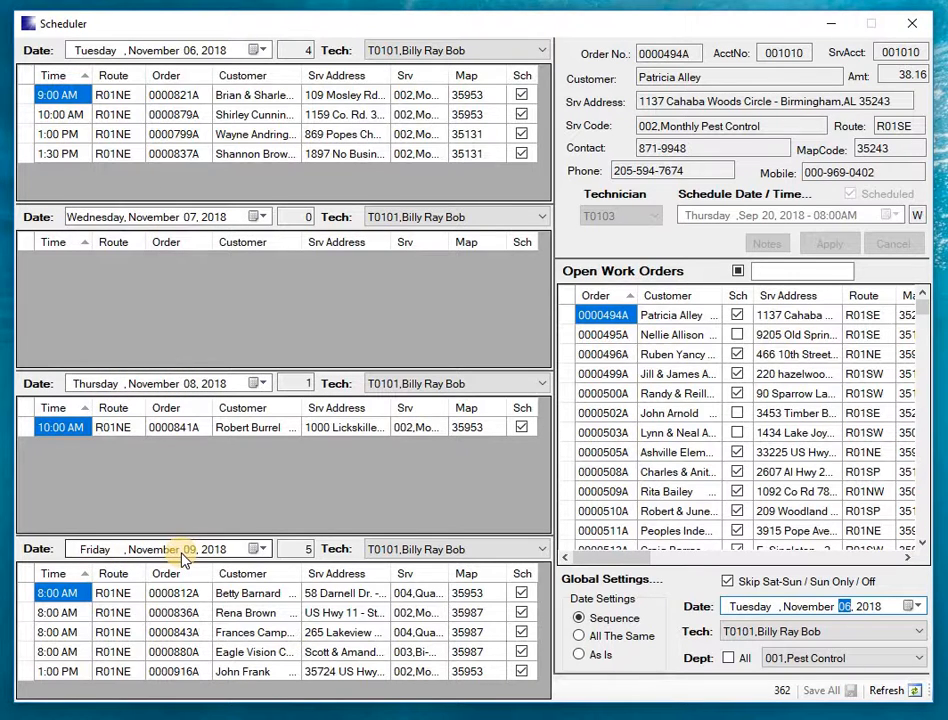
pyautogui.press('Up')
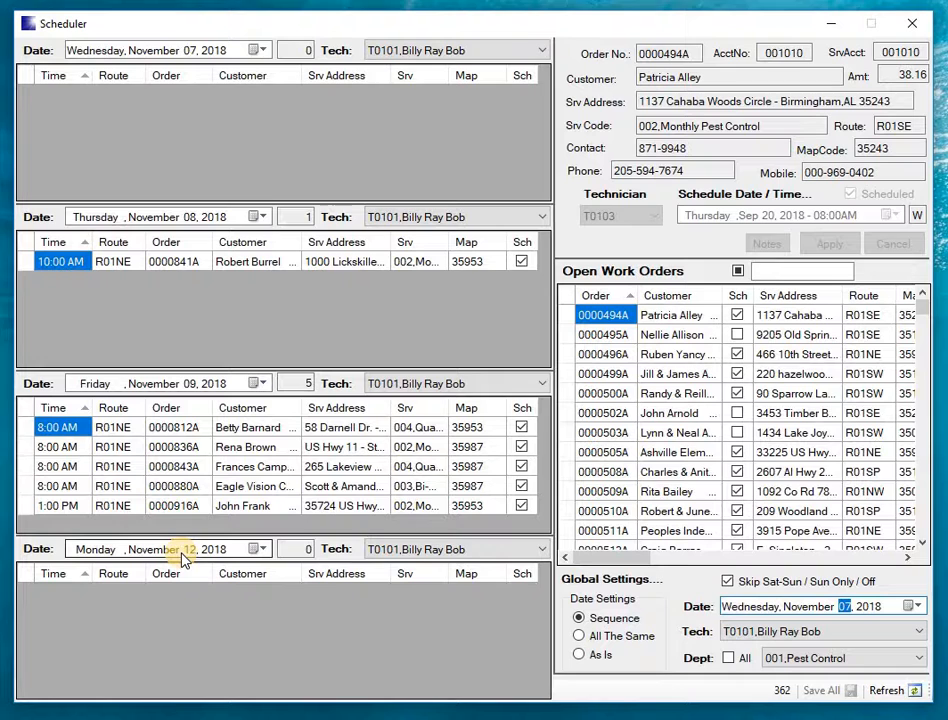
pyautogui.press('Down')
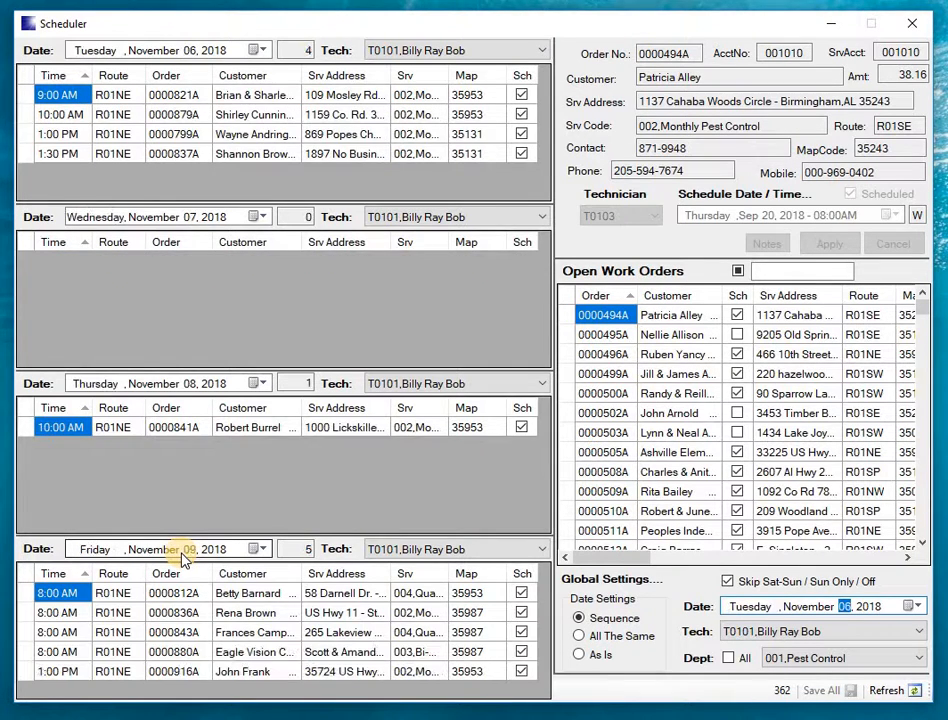
pyautogui.press('Down')
pyautogui.press('Down')
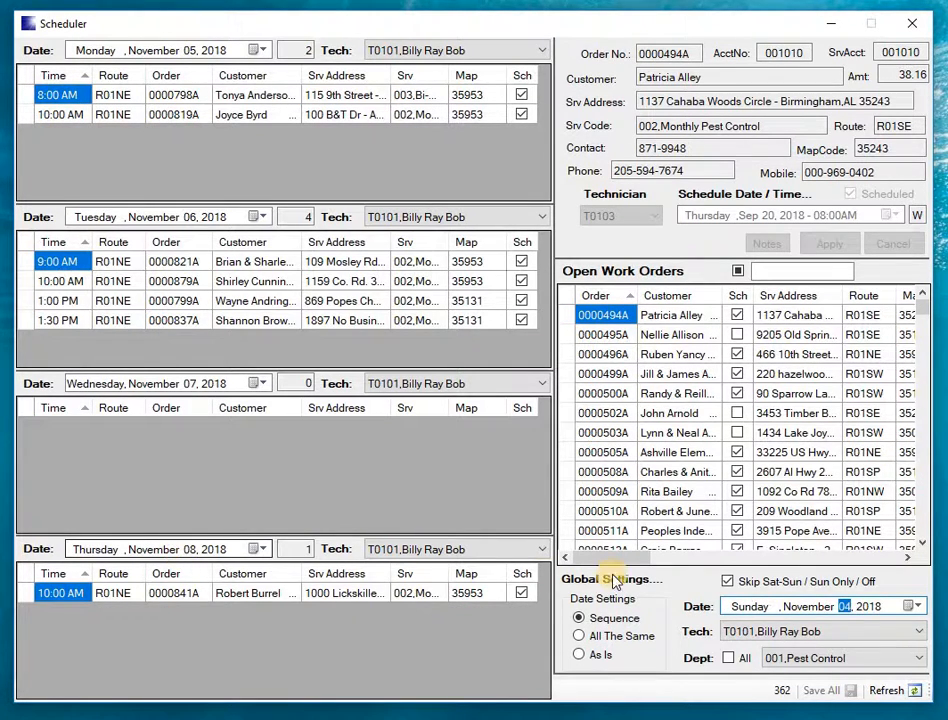
# - Set the global date to November 1, 2018 and move it on to Friday, November 2, 2018
pyautogui.click(916, 606)
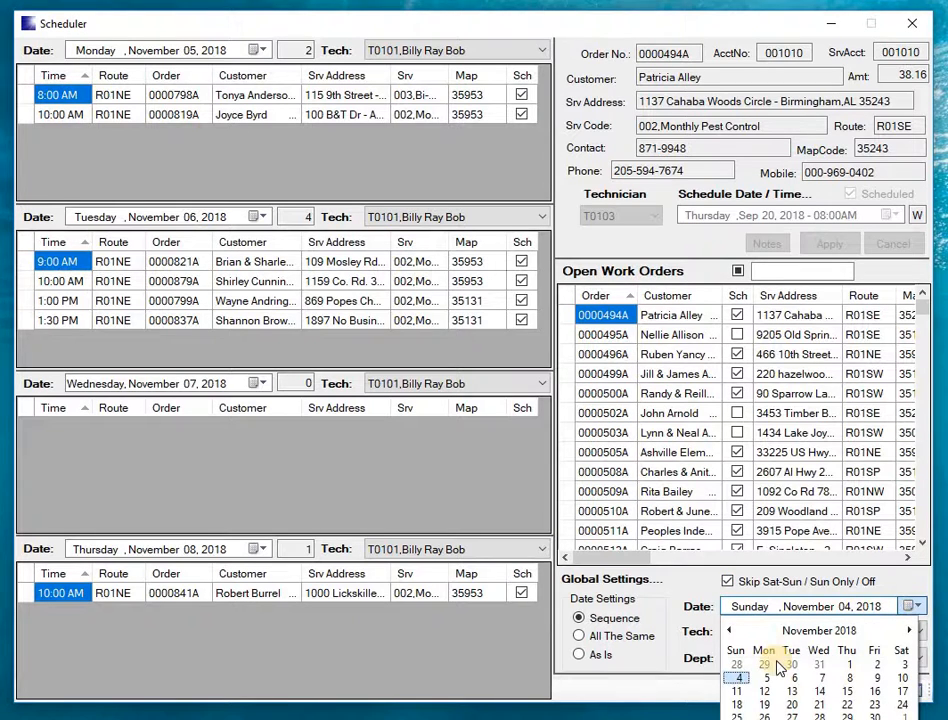
pyautogui.click(852, 666)
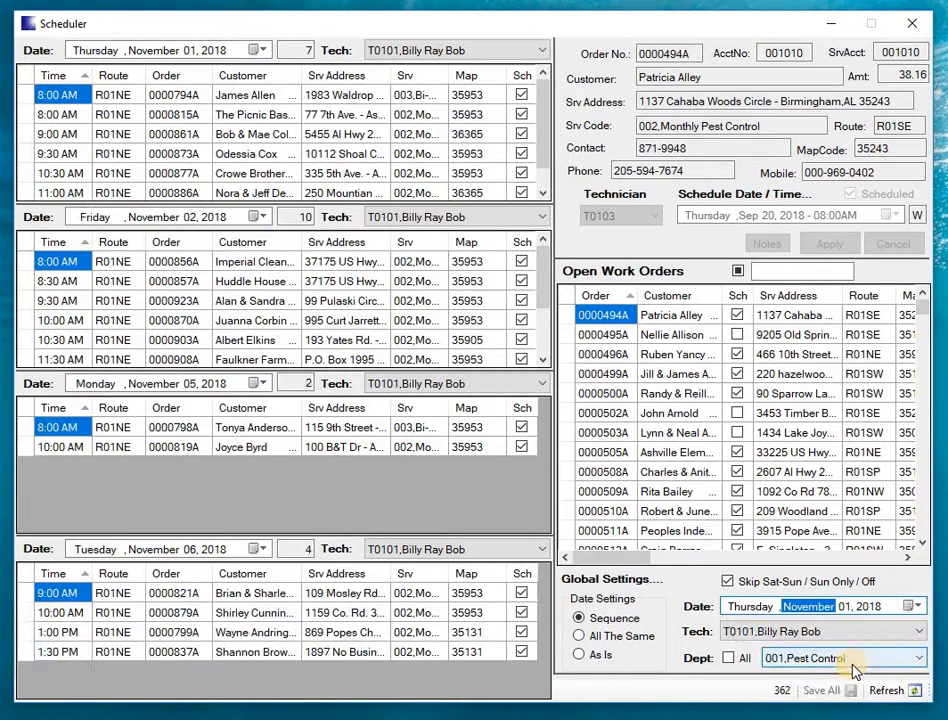
pyautogui.click(914, 607)
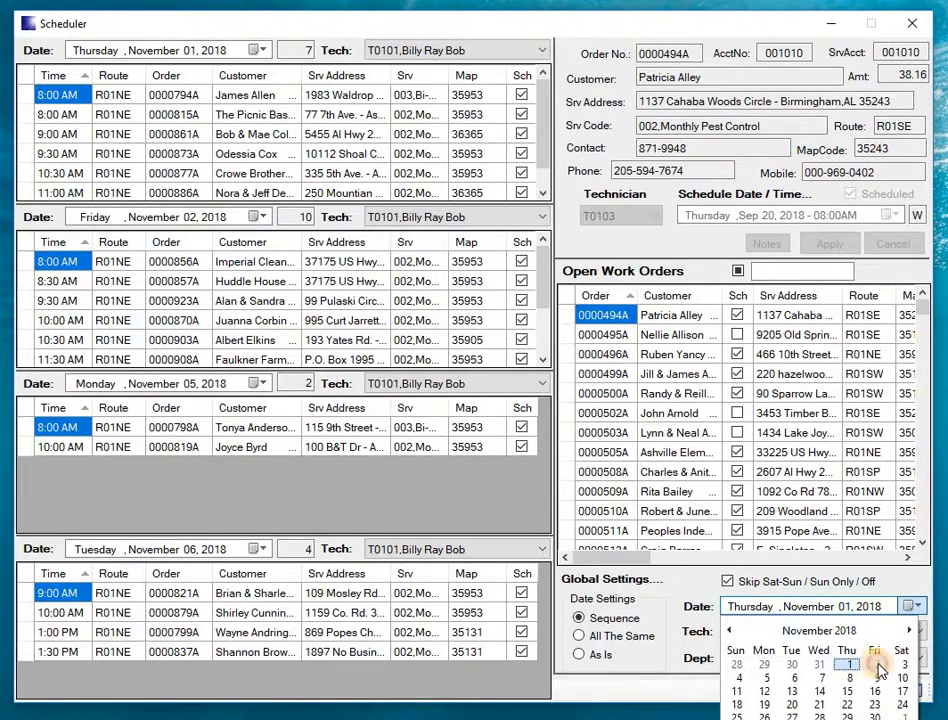
pyautogui.click(876, 665)
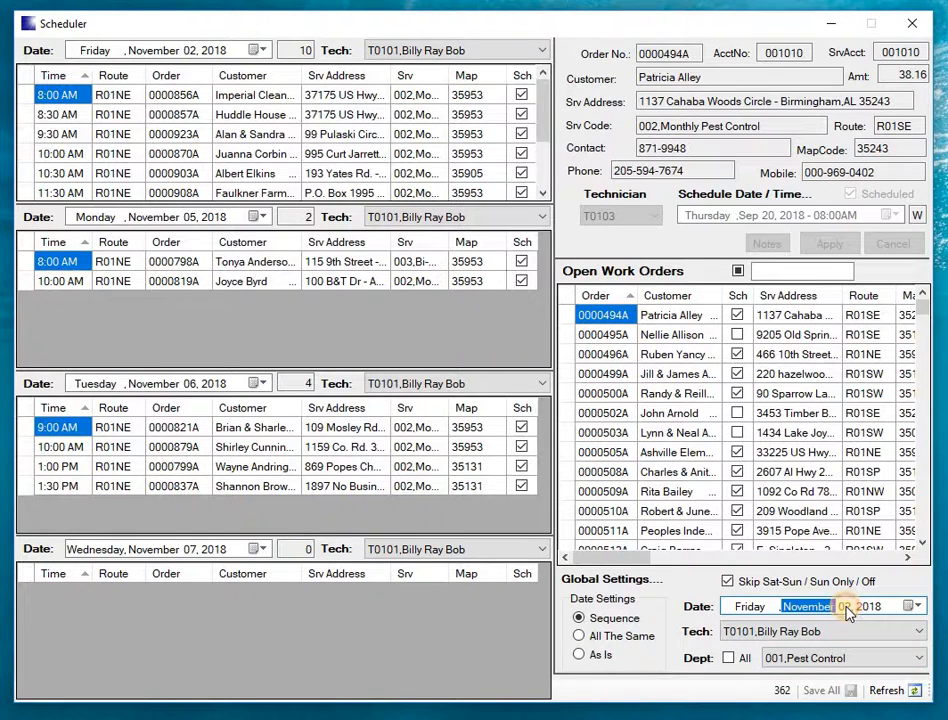
pyautogui.click(846, 607)
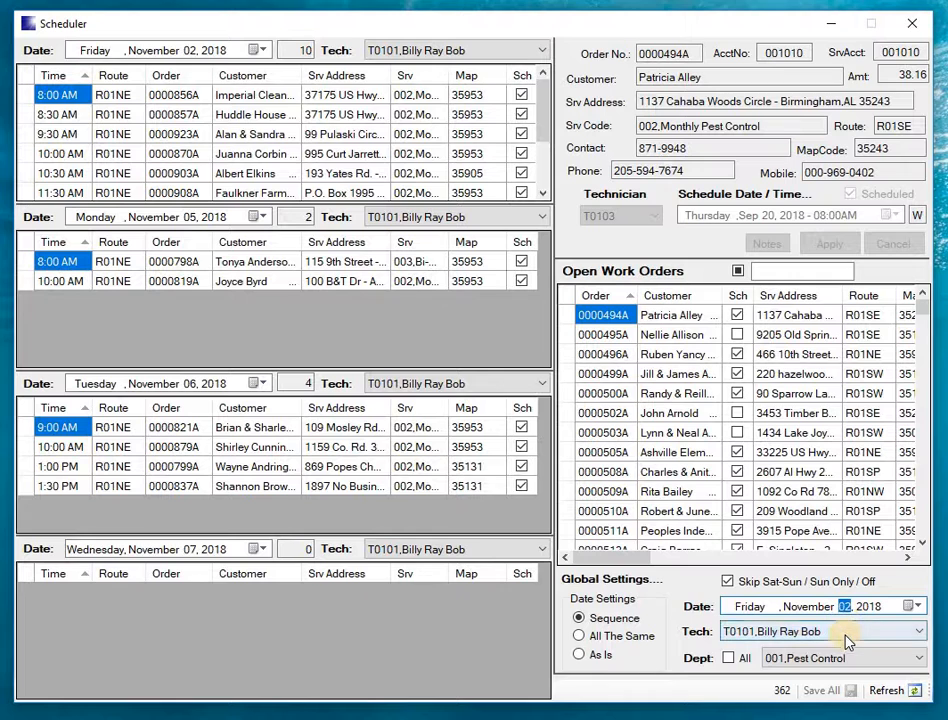
# - Switch the global technician to T0102 and T0103, and return it to T0101
pyautogui.click(846, 631)
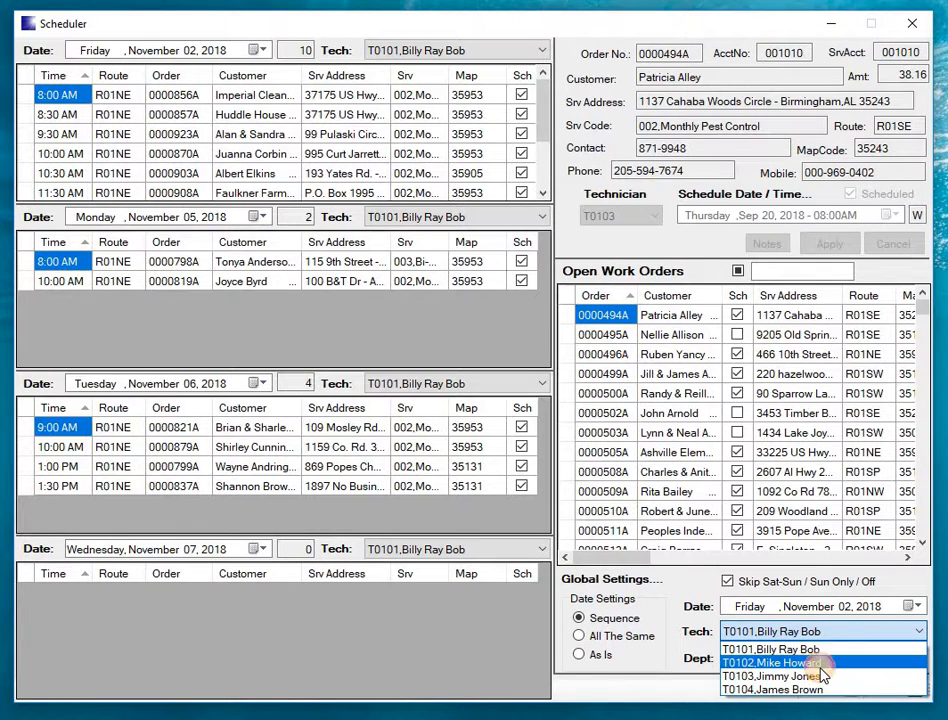
pyautogui.click(824, 660)
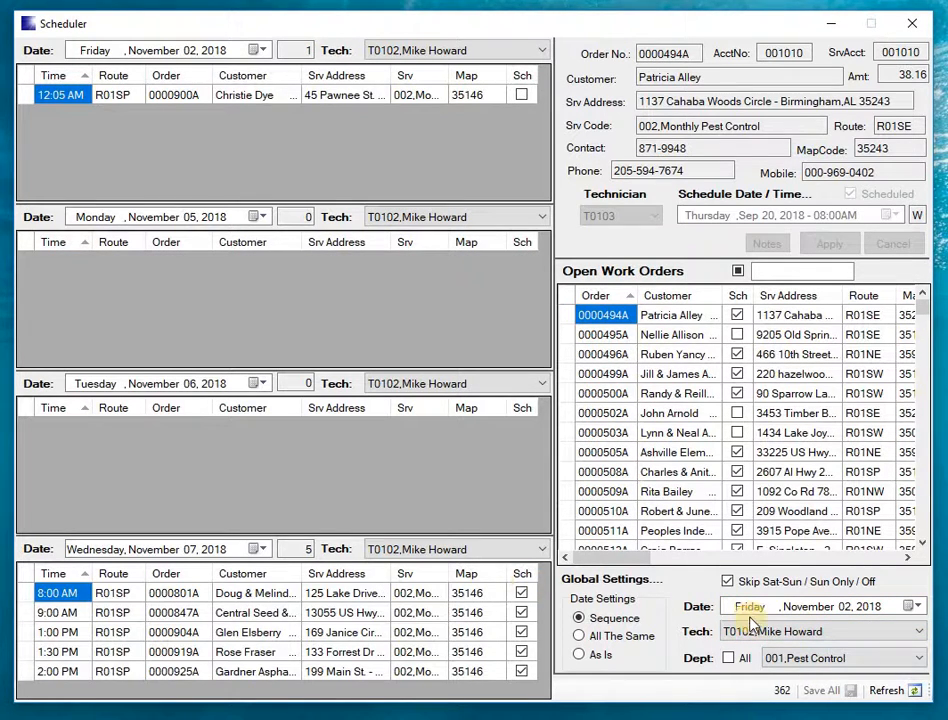
pyautogui.click(776, 634)
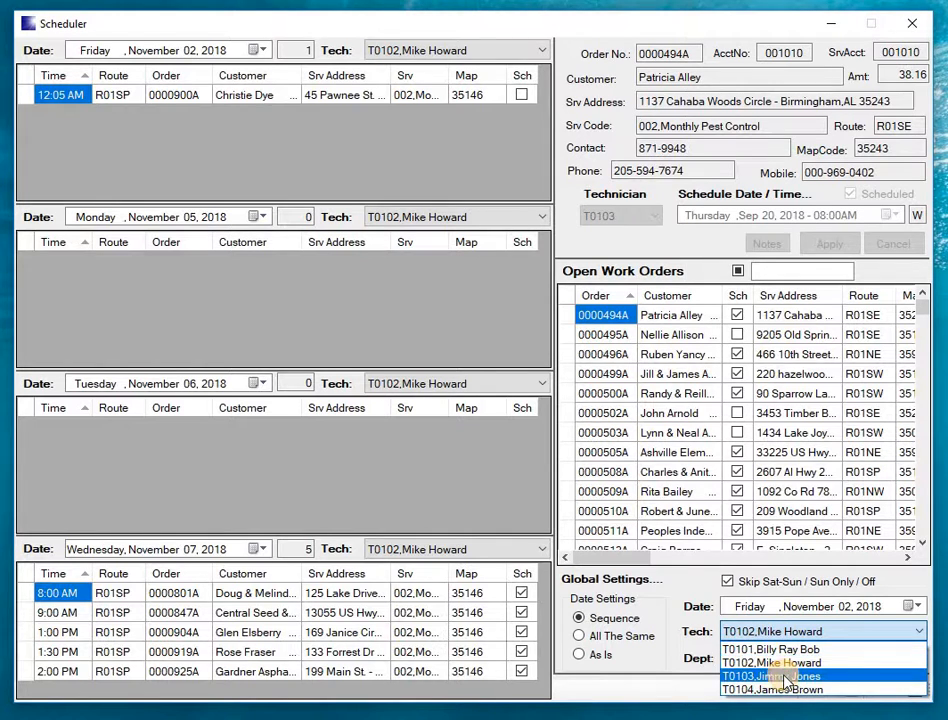
pyautogui.click(787, 677)
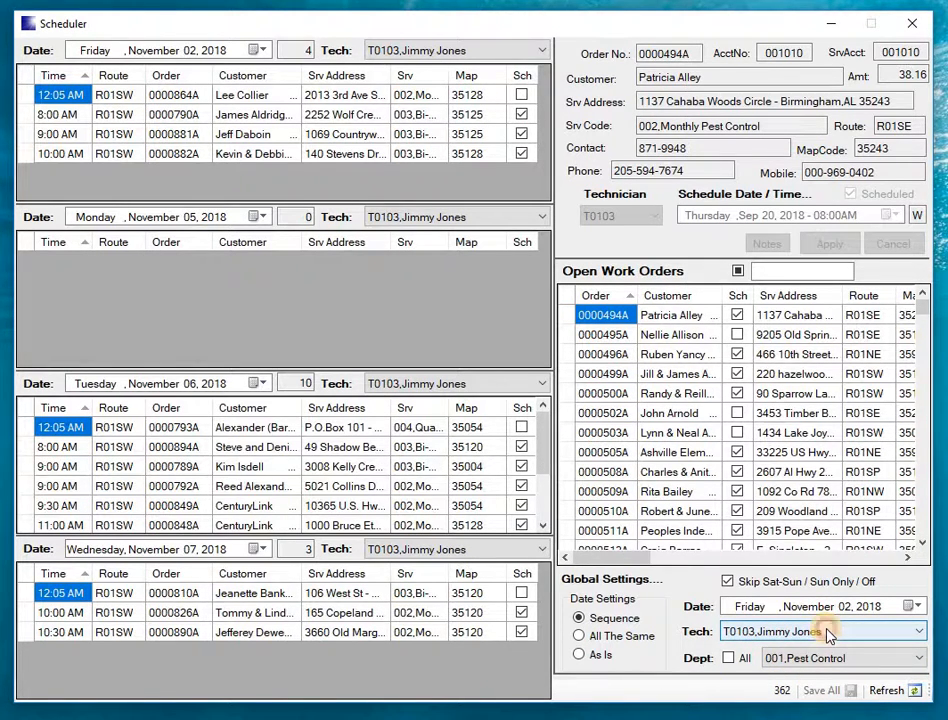
pyautogui.click(827, 634)
pyautogui.click(822, 652)
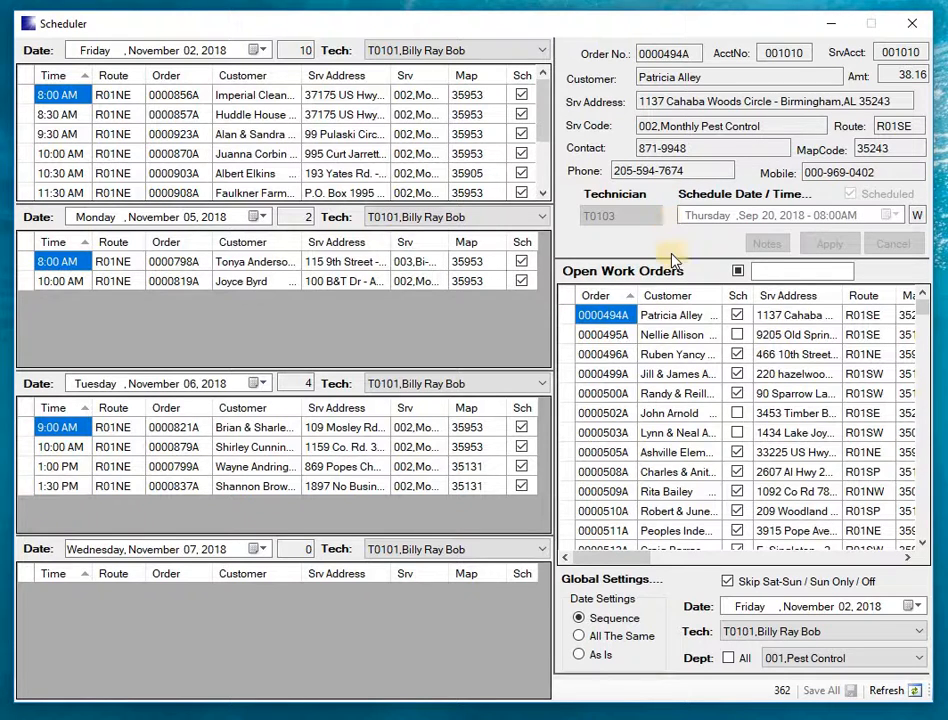
# - Put the first open work order into schedule mode and cancel it without applying changes
pyautogui.doubleClick(565, 318)
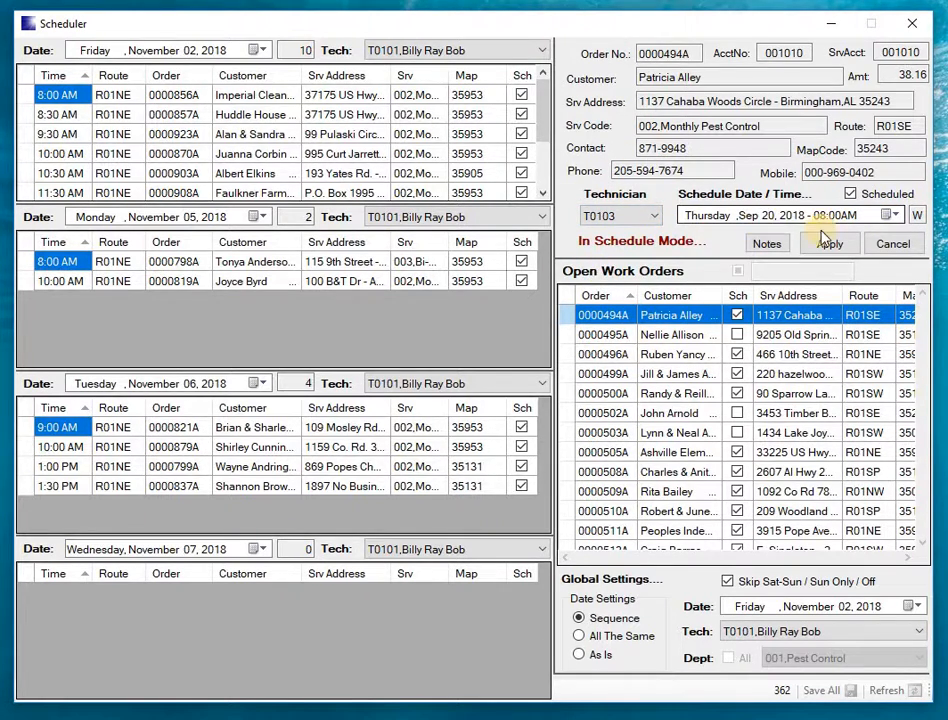
pyautogui.click(893, 244)
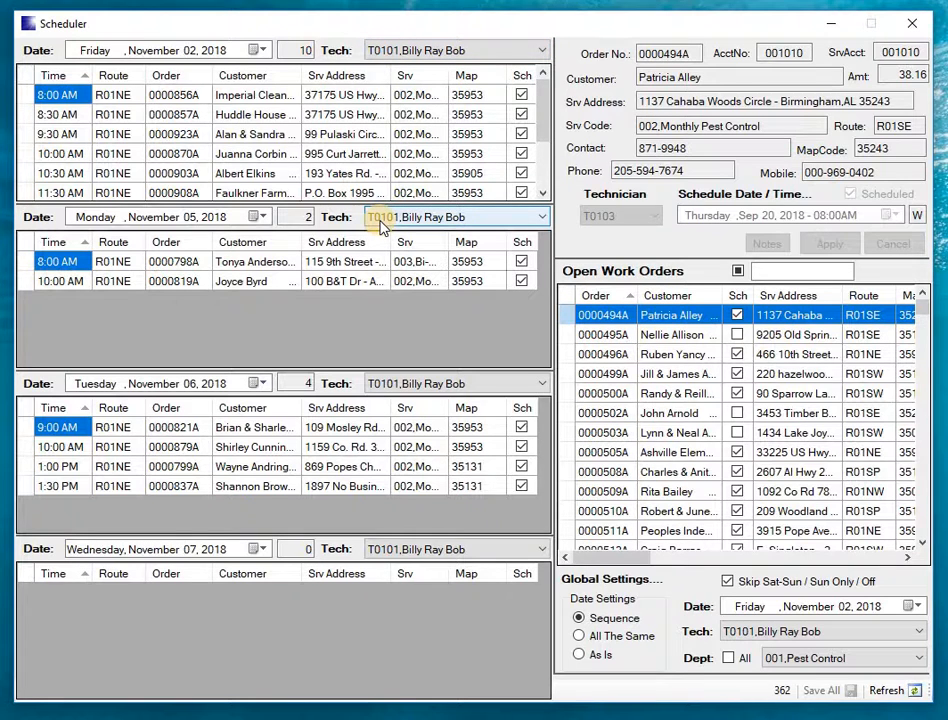
# - Review the technician choices for the Monday, November 5 schedule, keeping T0101 selected
pyautogui.click(487, 215)
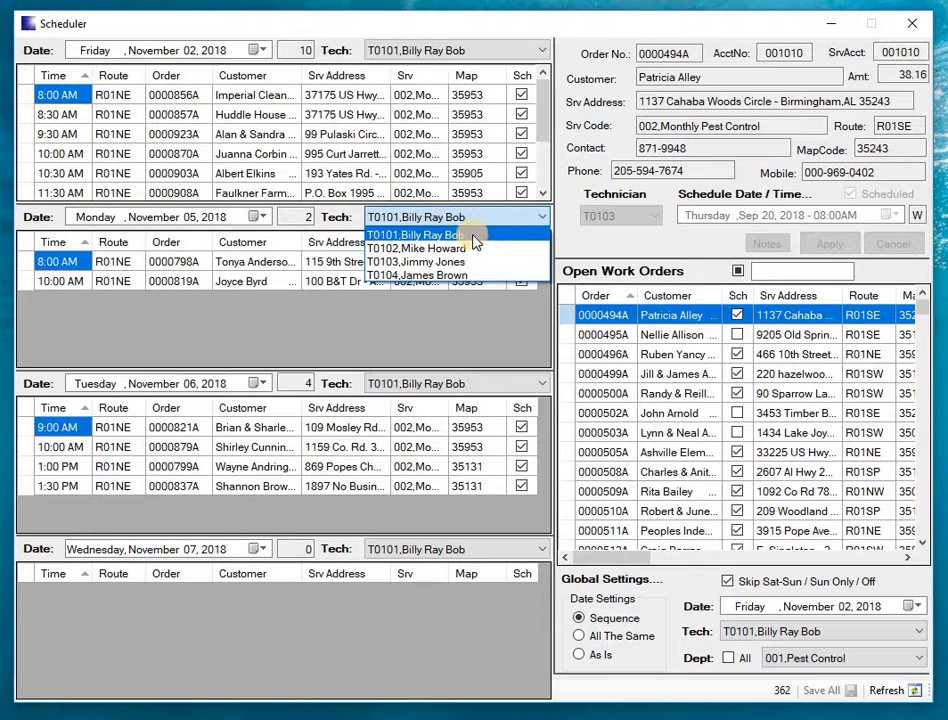
pyautogui.click(474, 236)
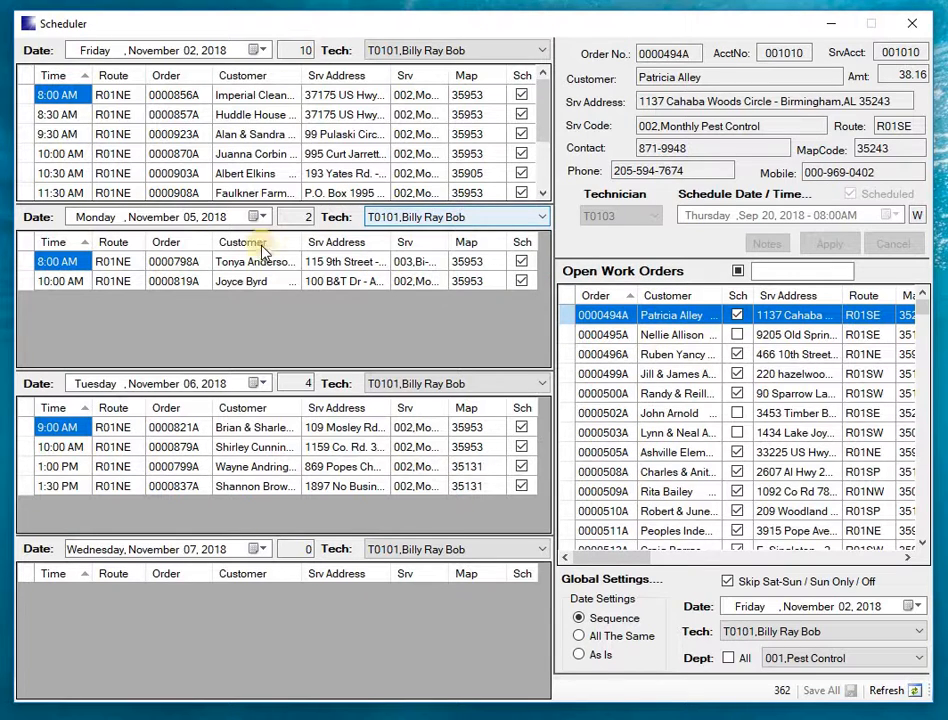
pyautogui.click(203, 222)
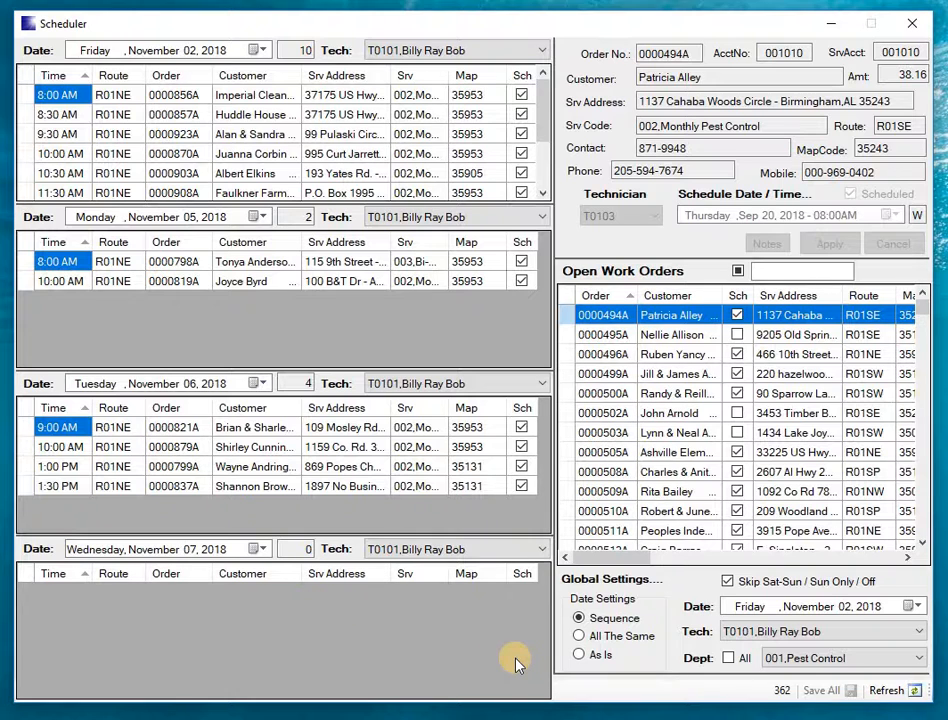
# - Set the date setting to All The Same and assign T0102, T0103 and T0104 to the second, third and fourth schedules
pyautogui.click(579, 638)
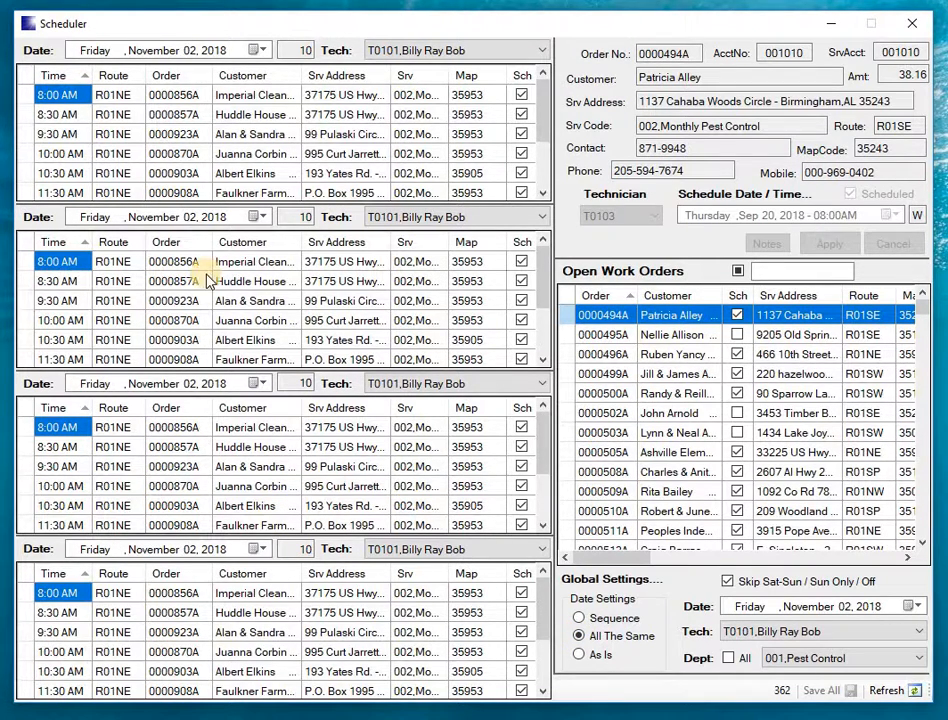
pyautogui.click(542, 217)
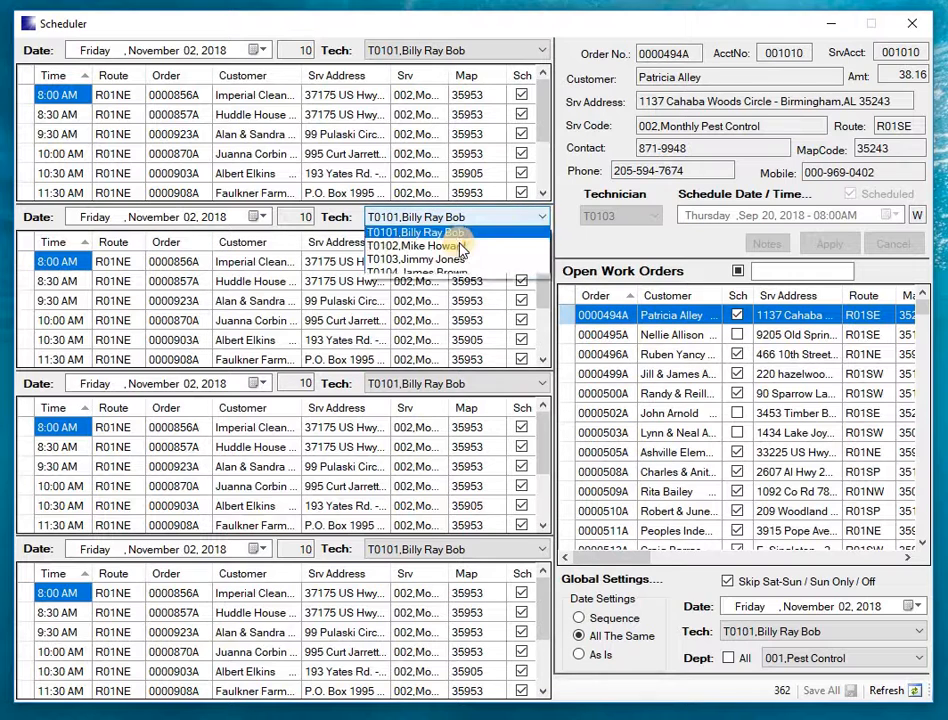
pyautogui.click(459, 250)
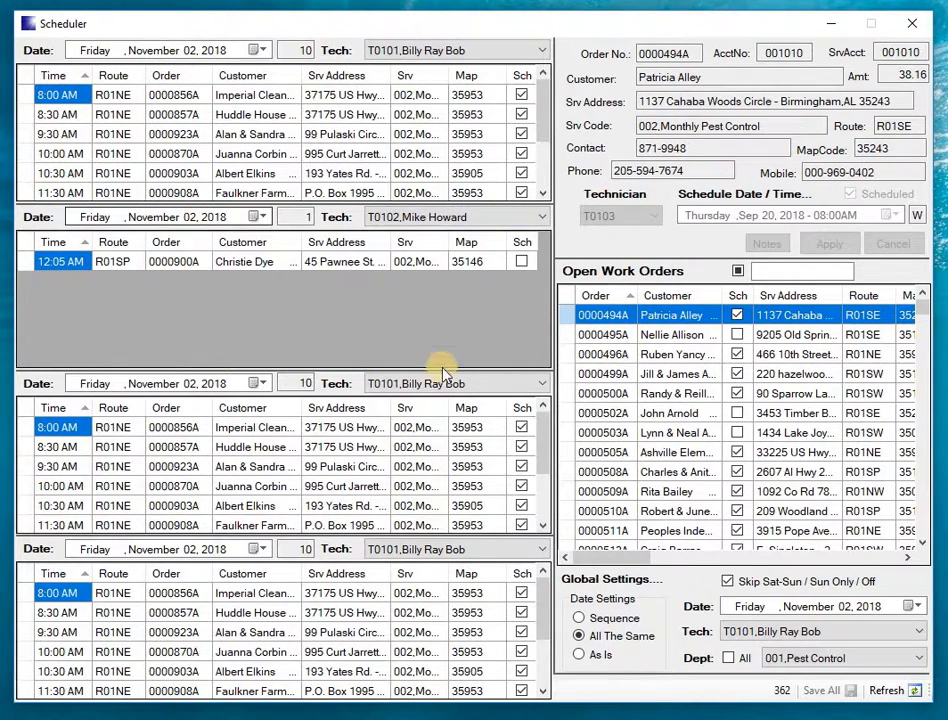
pyautogui.click(511, 388)
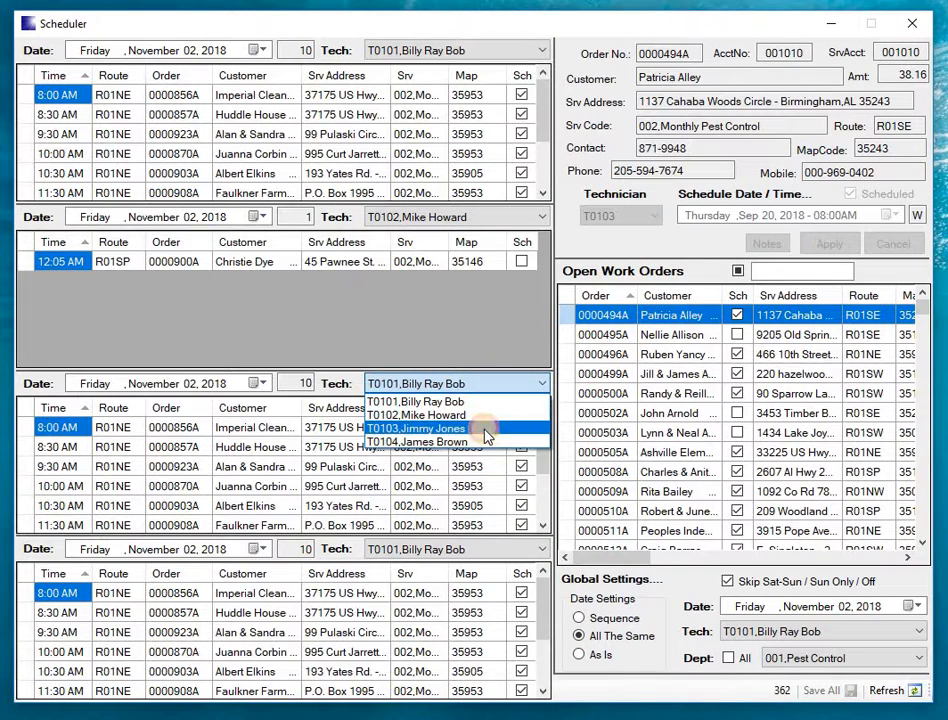
pyautogui.click(487, 432)
pyautogui.click(525, 549)
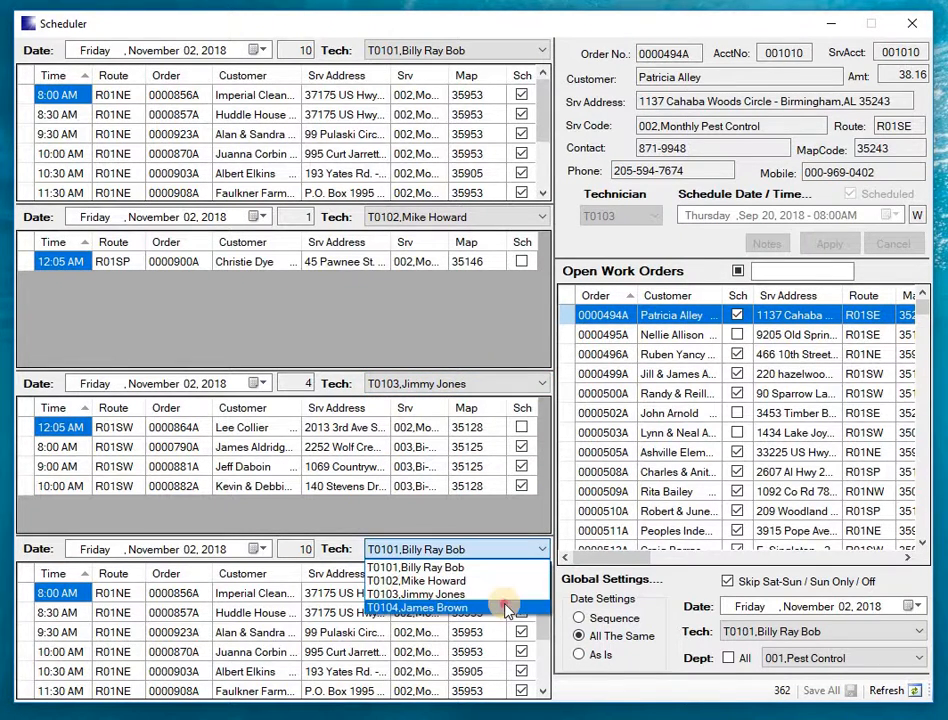
pyautogui.click(508, 604)
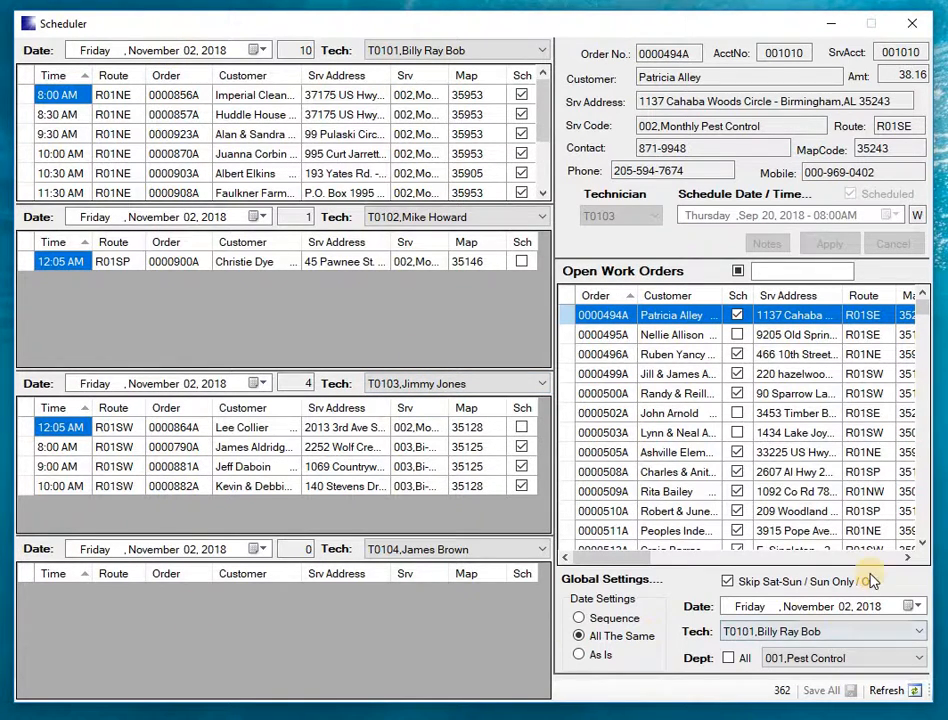
# - Advance the global date day by day to Friday, November 9, 2018 for all four technicians
pyautogui.click(840, 607)
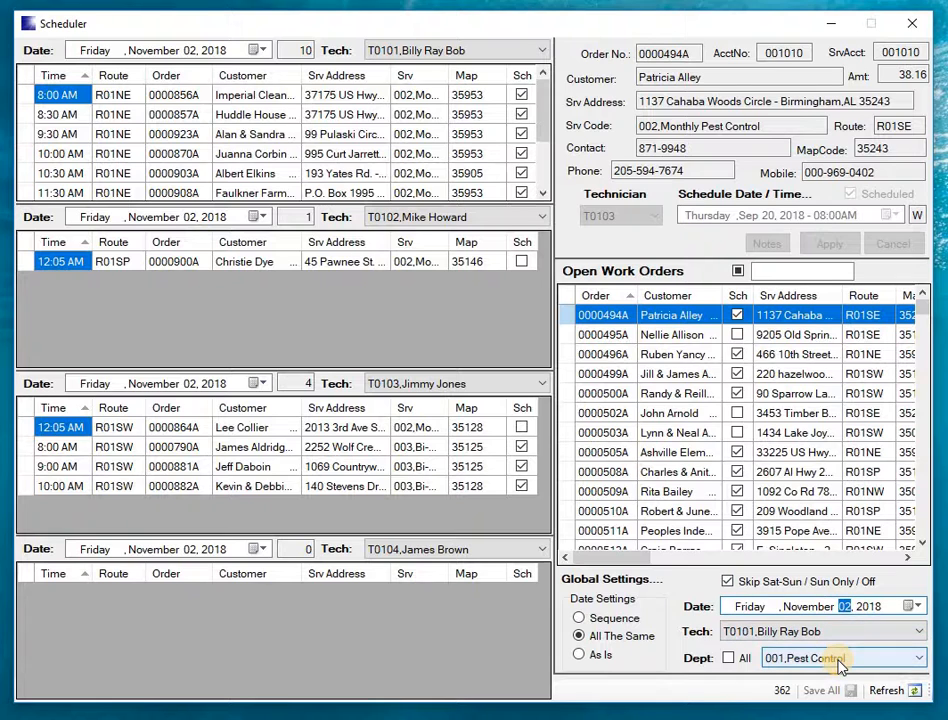
pyautogui.press('Up')
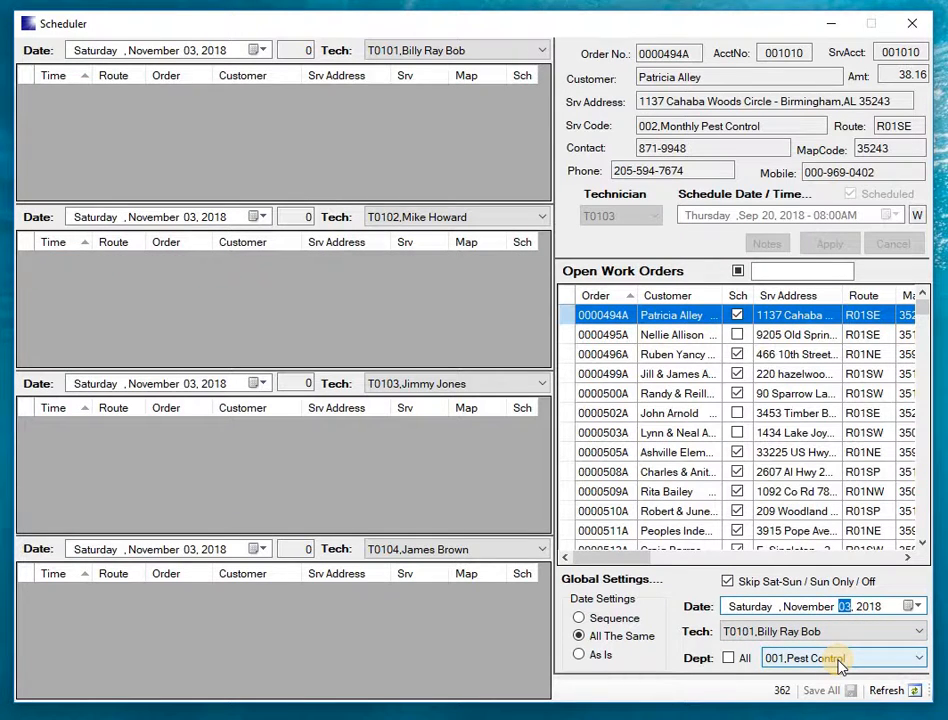
pyautogui.press('Up')
pyautogui.press('Up')
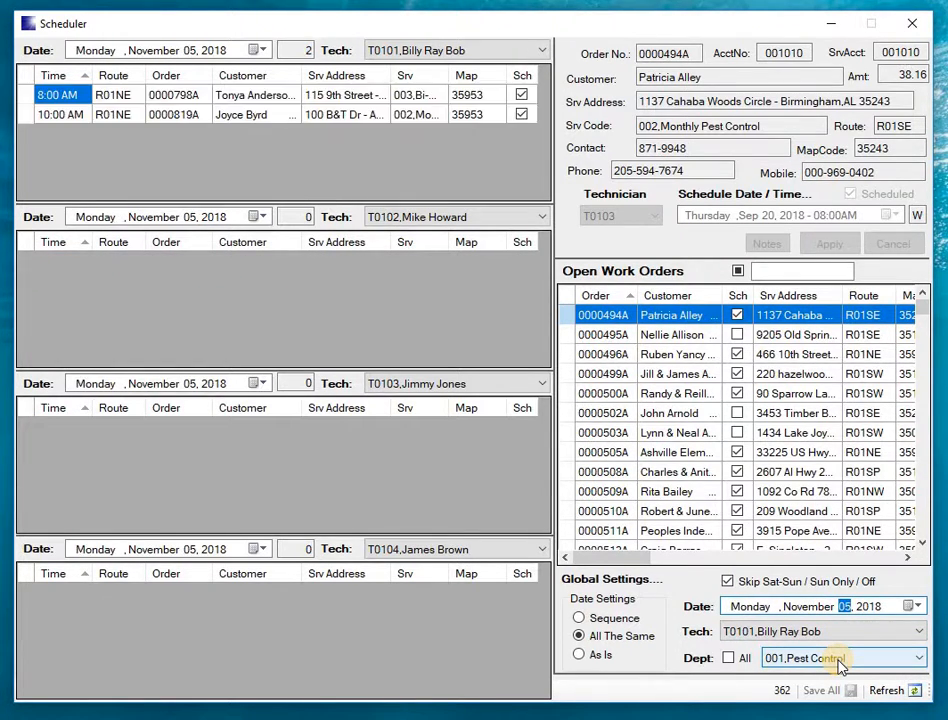
pyautogui.press('Up')
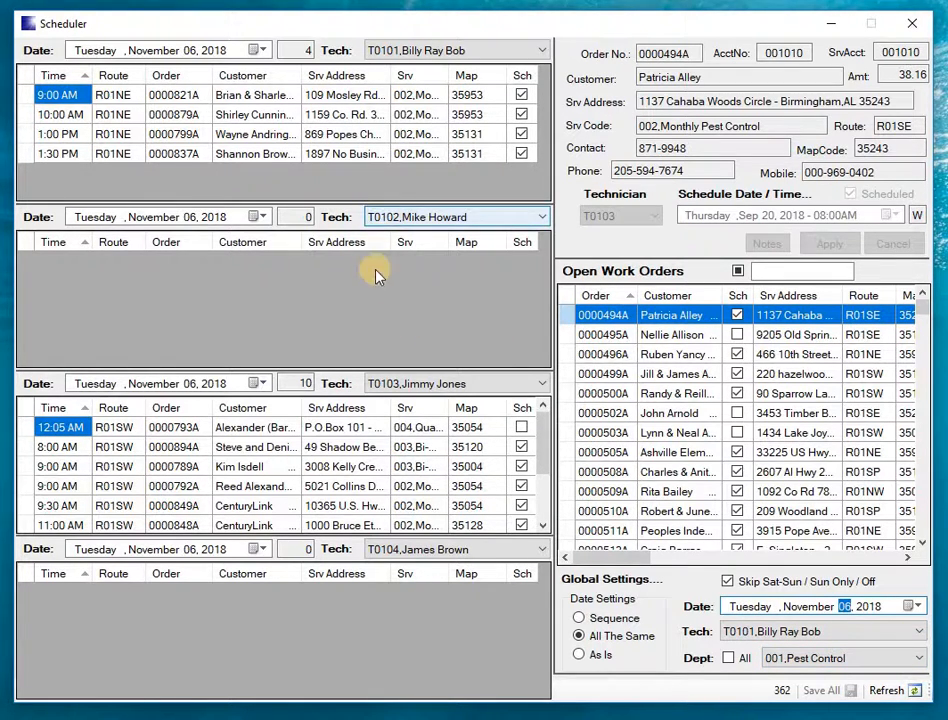
pyautogui.press('Up')
pyautogui.press('Up')
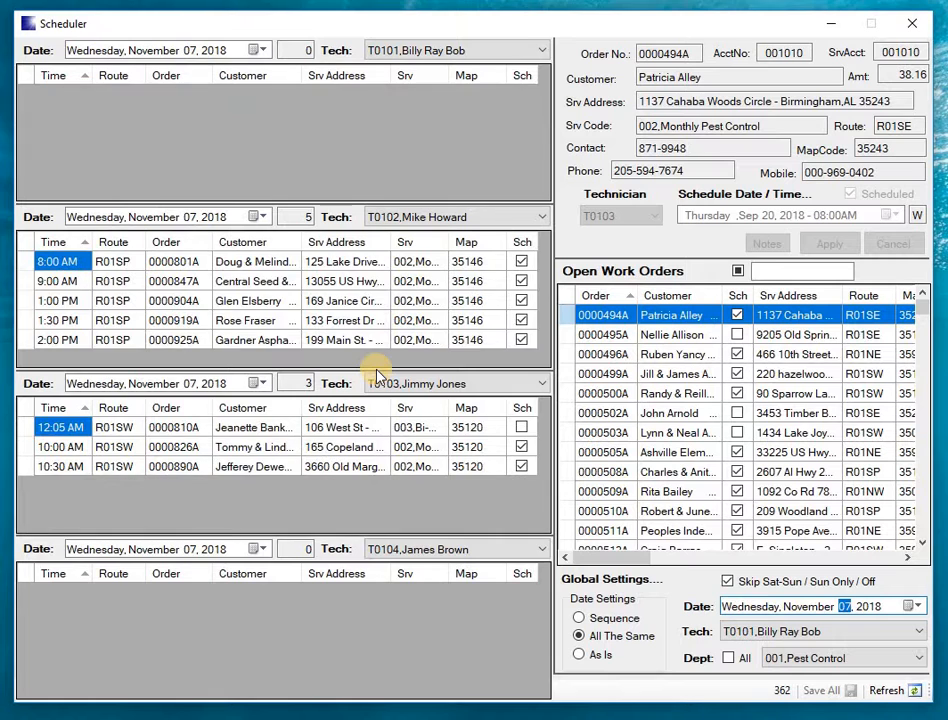
pyautogui.press('Up')
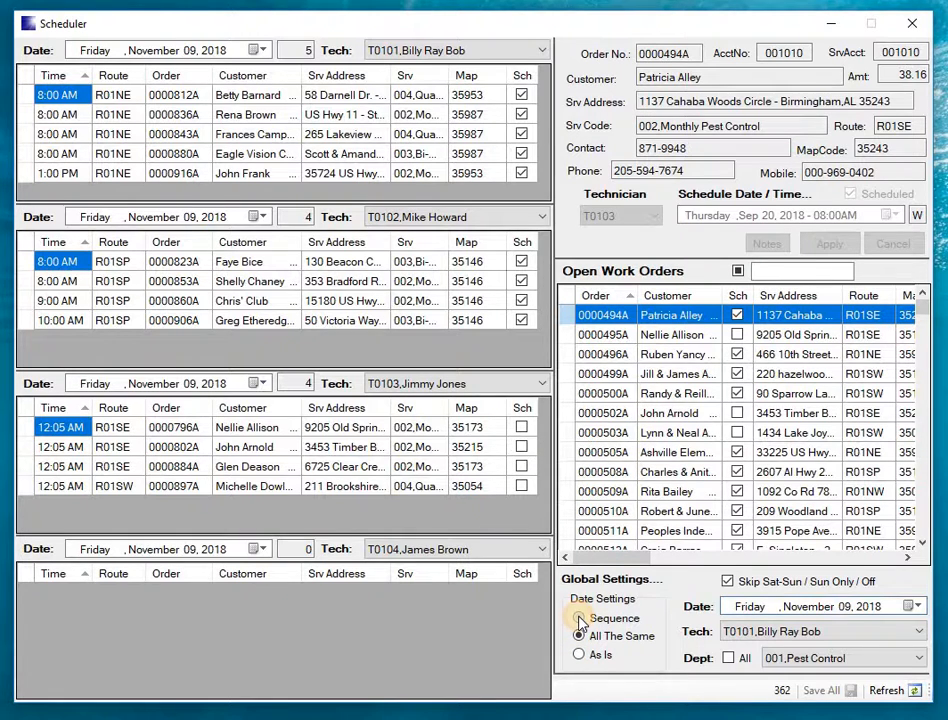
# - Set the date setting to Sequence and assign T0101 to the second, third and fourth schedules
pyautogui.click(580, 619)
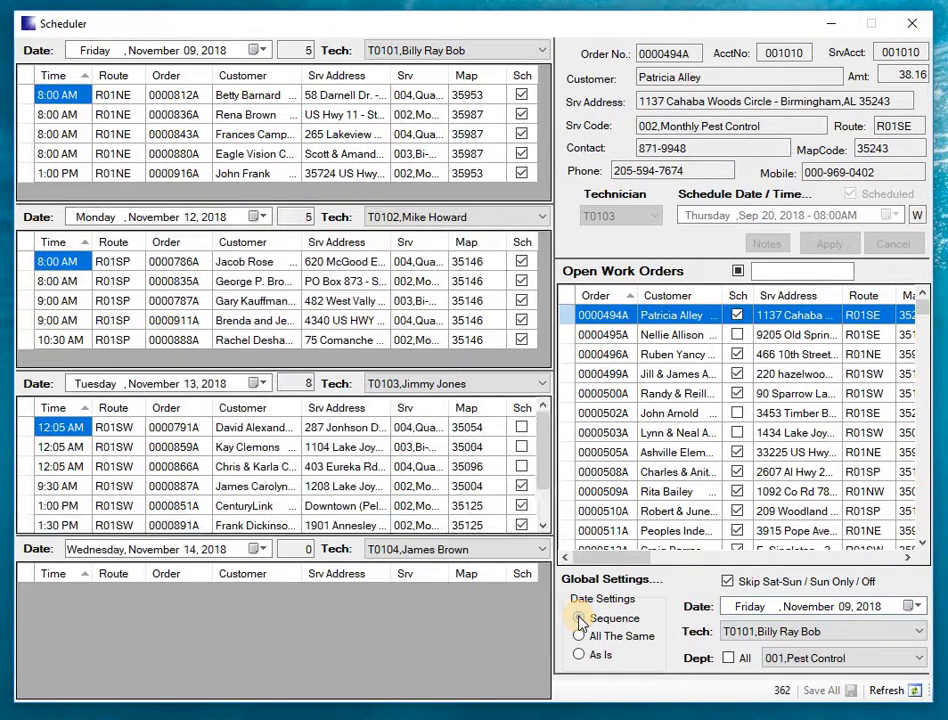
pyautogui.click(507, 218)
pyautogui.click(497, 240)
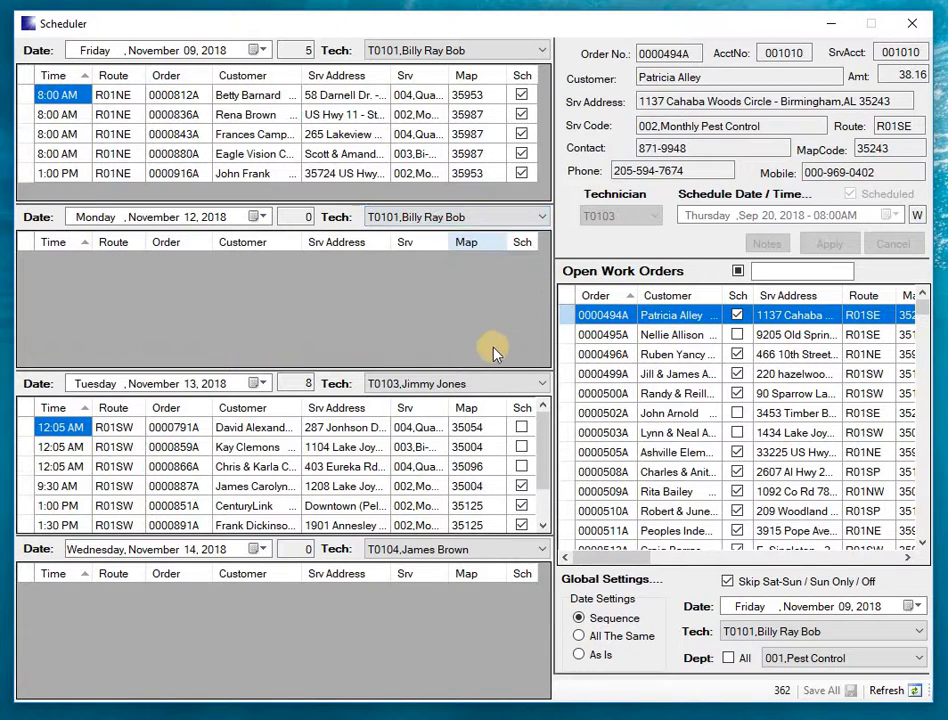
pyautogui.click(493, 383)
pyautogui.click(489, 406)
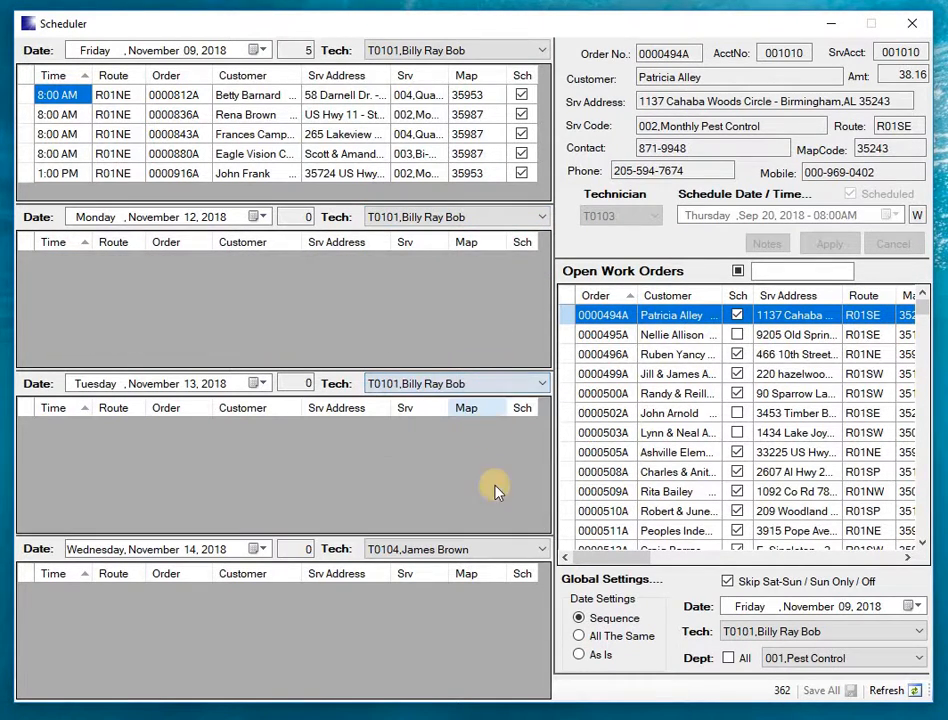
pyautogui.click(487, 551)
pyautogui.click(477, 572)
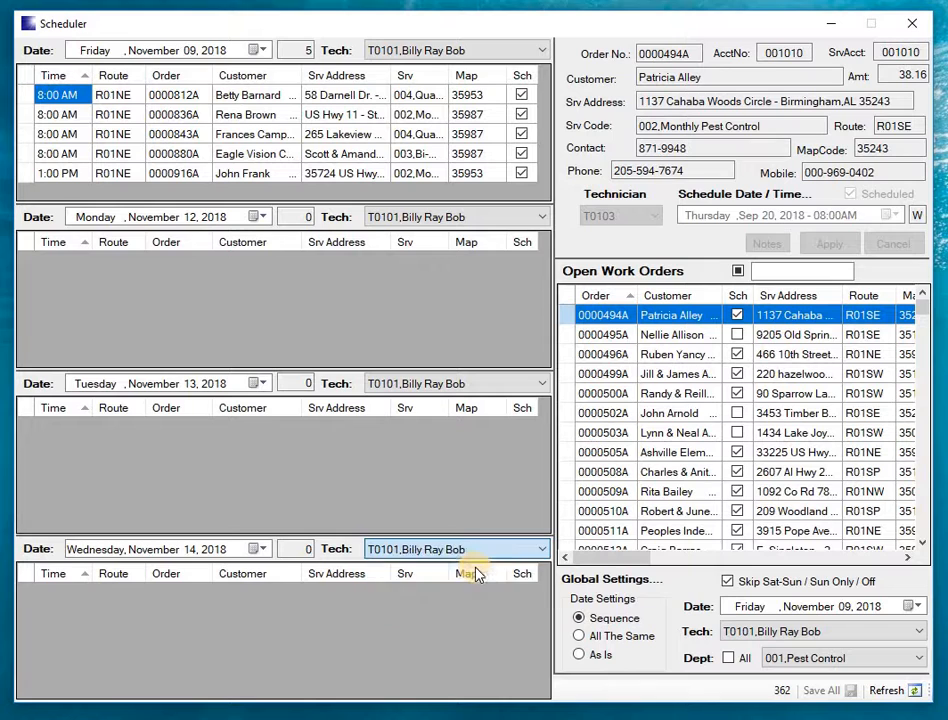
# - Move the global date back to Thursday, November 1, 2018 and look through that day's schedule
pyautogui.click(846, 606)
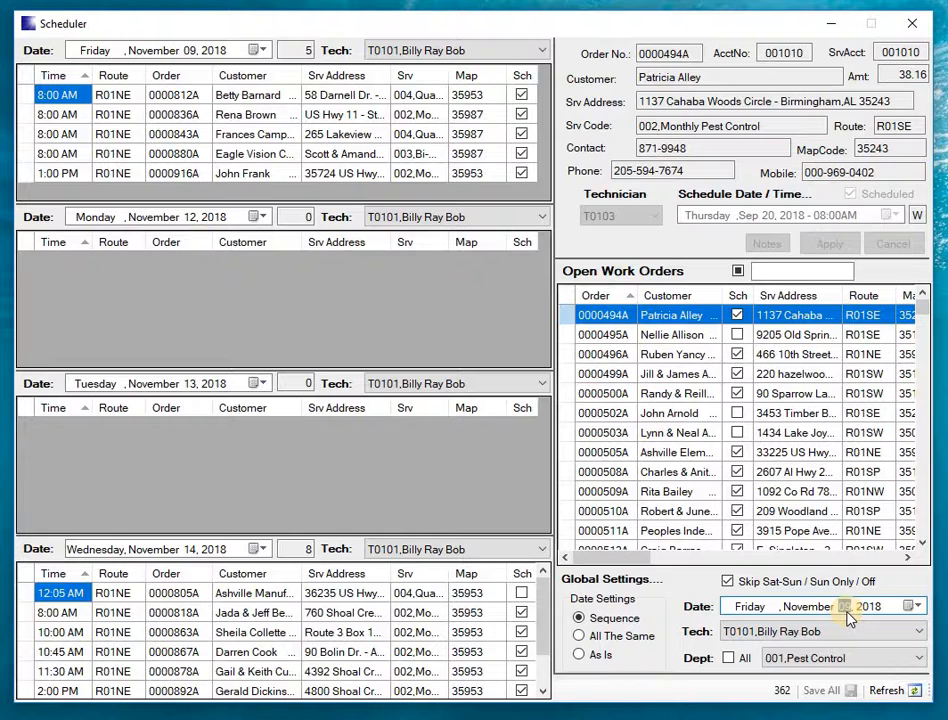
pyautogui.press('Down')
pyautogui.press('Up')
pyautogui.press('Up')
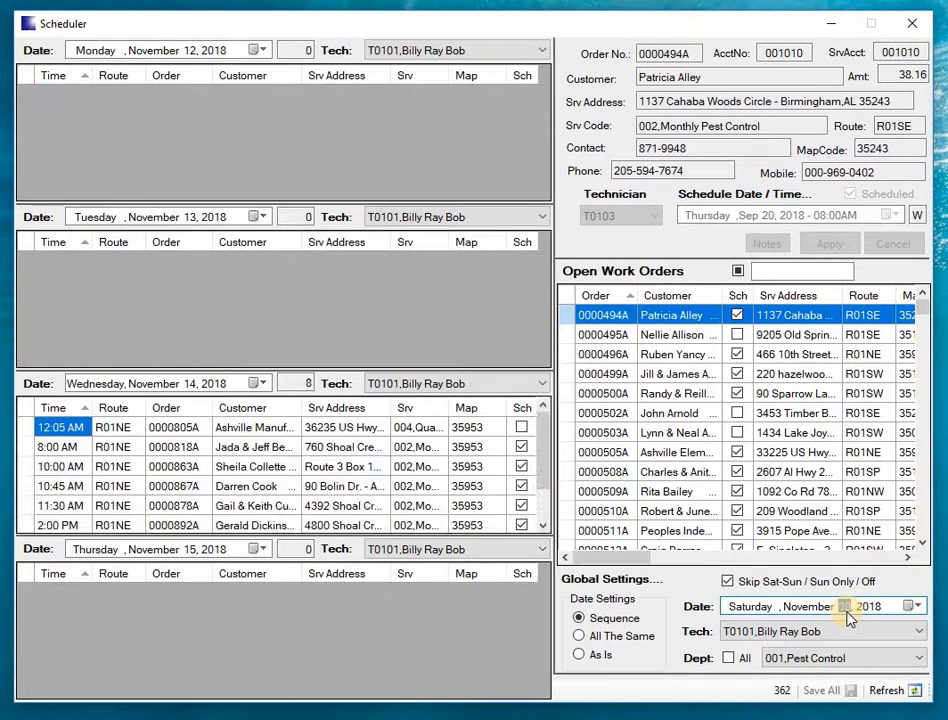
pyautogui.press('Up')
pyautogui.press('Down')
pyautogui.press('Down')
pyautogui.press('Down')
pyautogui.press('Down')
pyautogui.press('Down')
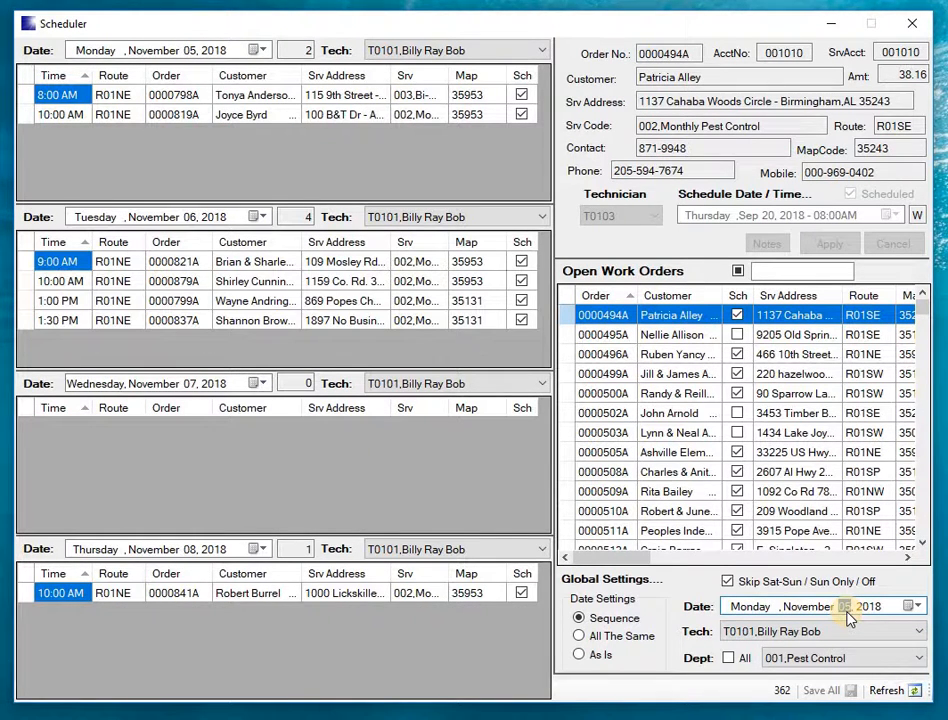
pyautogui.press('Down')
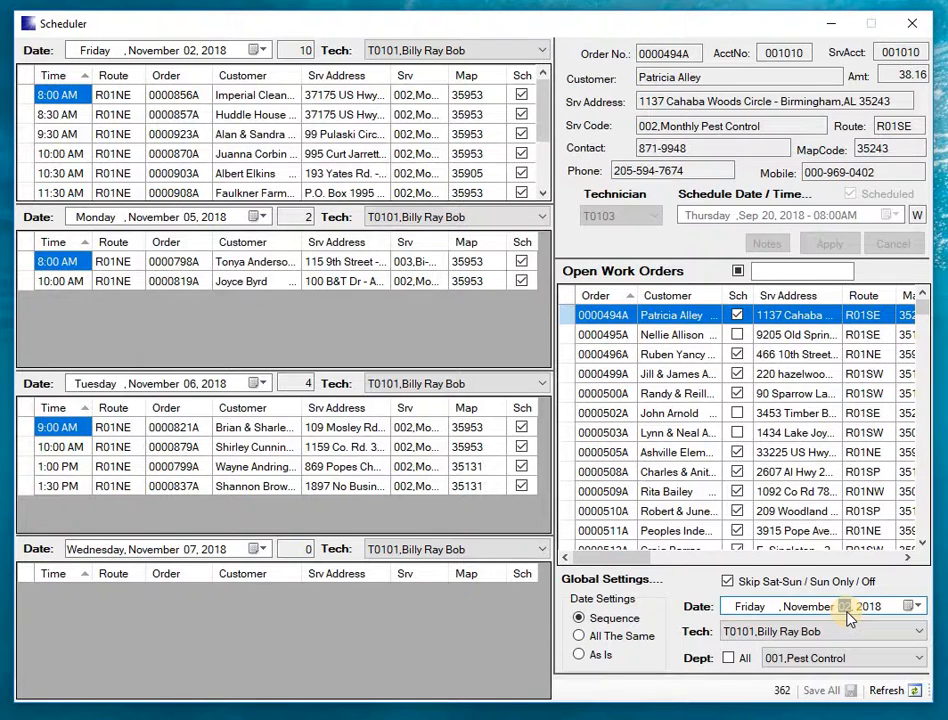
pyautogui.press('Down')
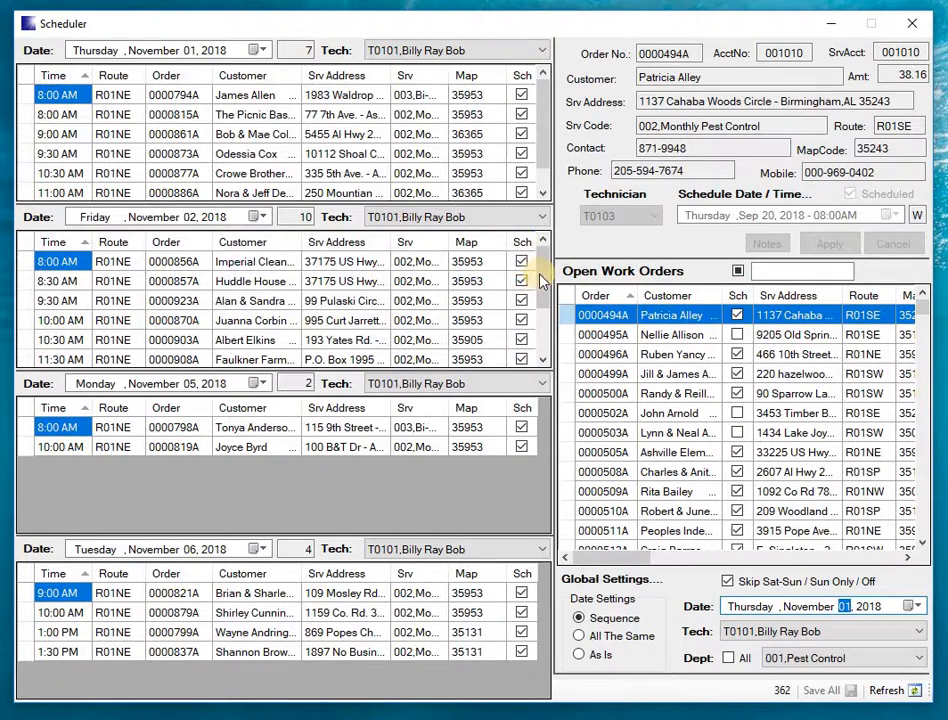
pyautogui.scroll(-2, 536, 300)
pyautogui.scroll(2, 536, 300)
pyautogui.scroll(-2, 540, 180)
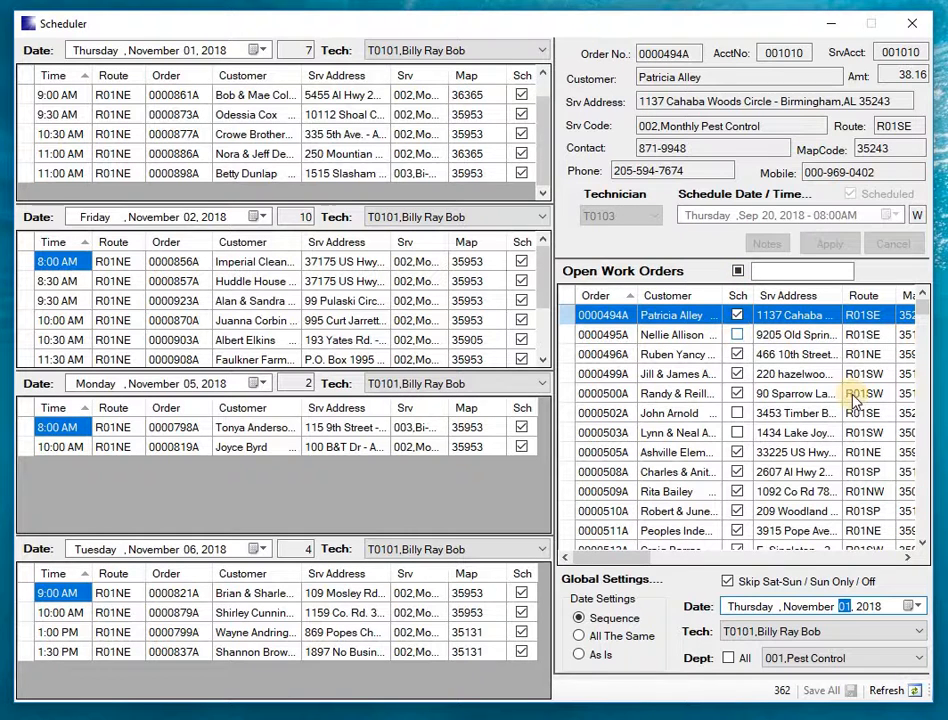
# - Sort the open work orders by service date, latest first, and look through the list
pyautogui.click(909, 559)
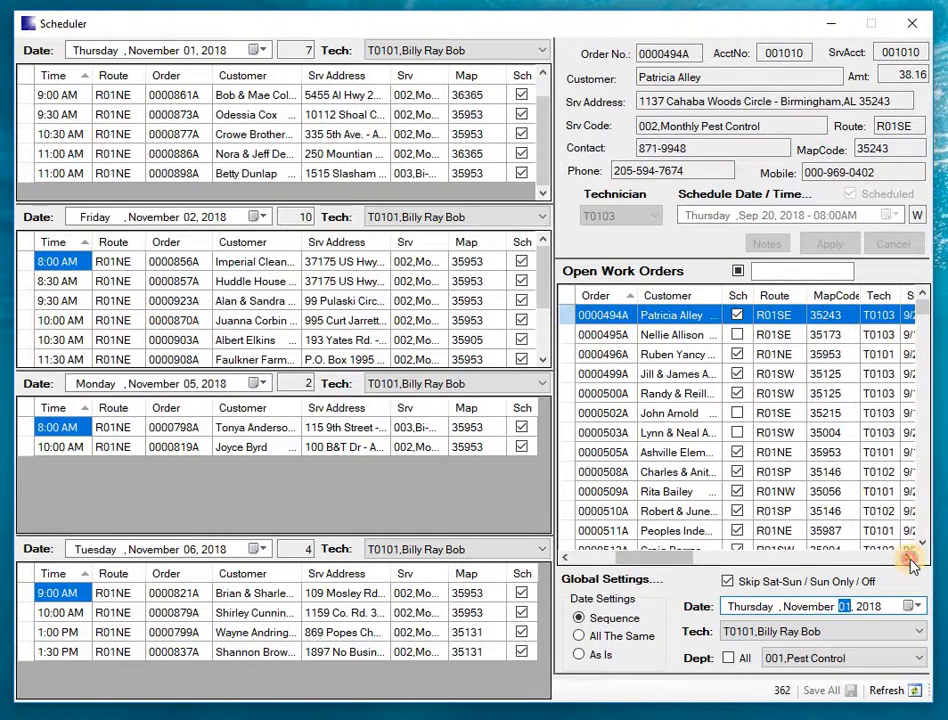
pyautogui.click(910, 560)
pyautogui.click(910, 560)
pyautogui.click(910, 560)
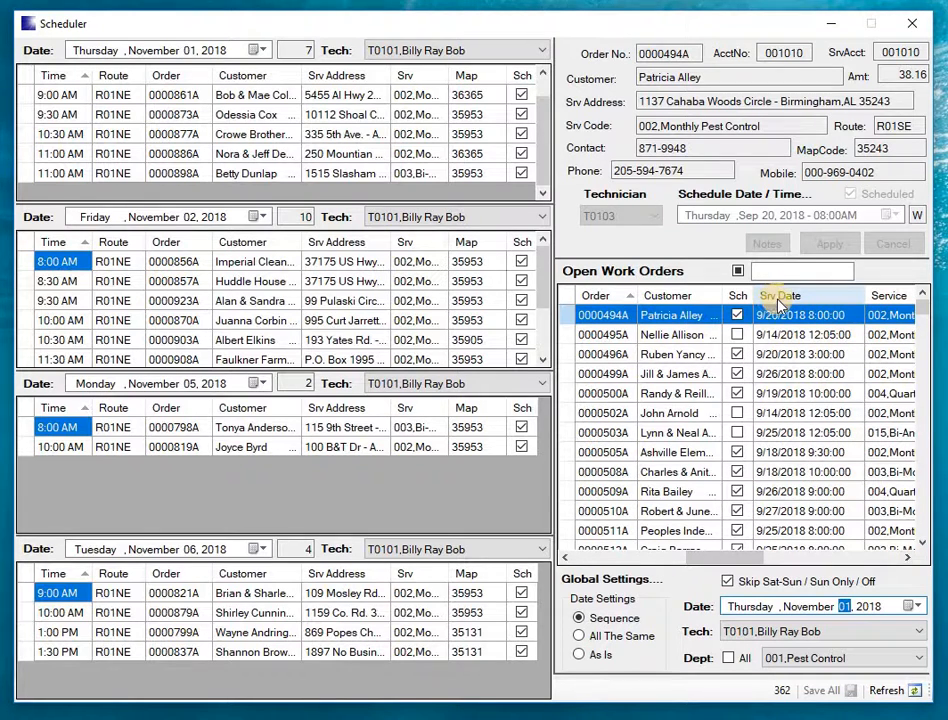
pyautogui.click(780, 295)
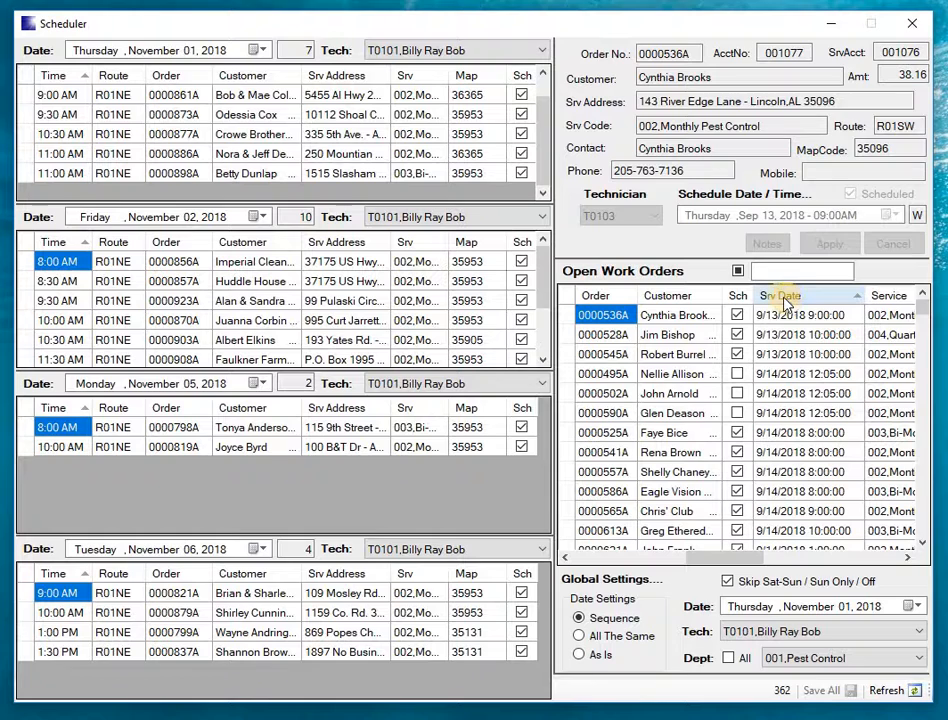
pyautogui.click(785, 296)
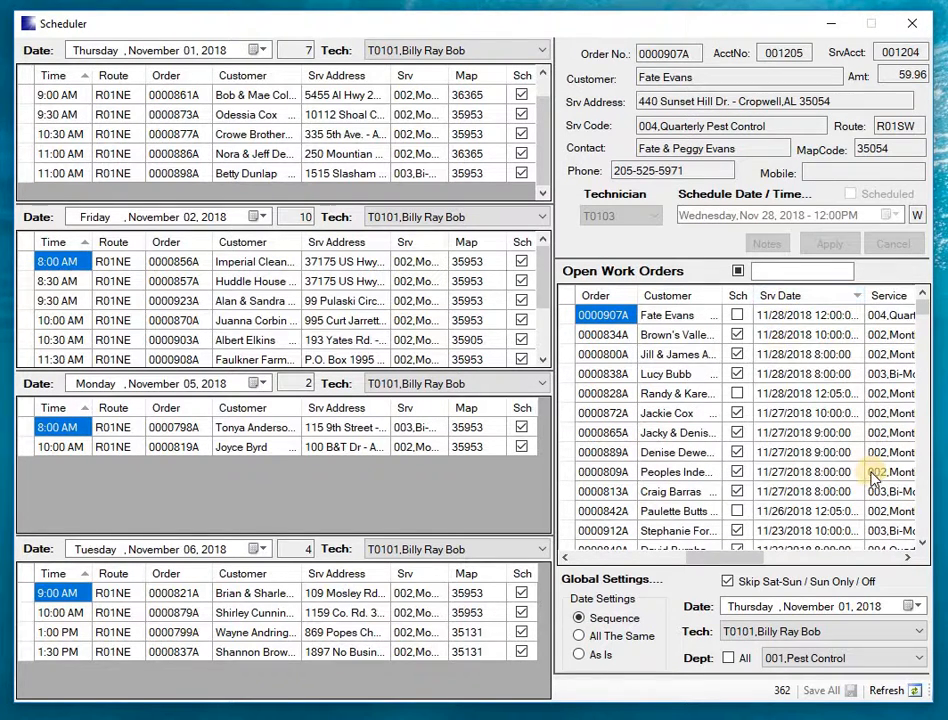
pyautogui.click(923, 542)
pyautogui.click(923, 542)
pyautogui.click(923, 542)
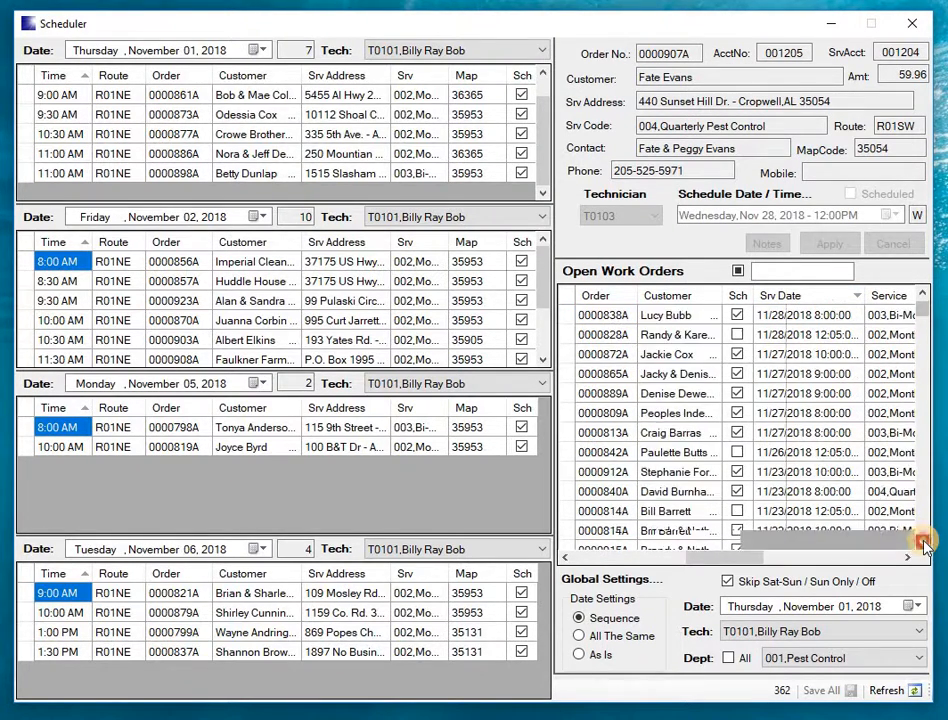
pyautogui.click(923, 543)
pyautogui.click(923, 543)
pyautogui.click(923, 543)
pyautogui.click(922, 544)
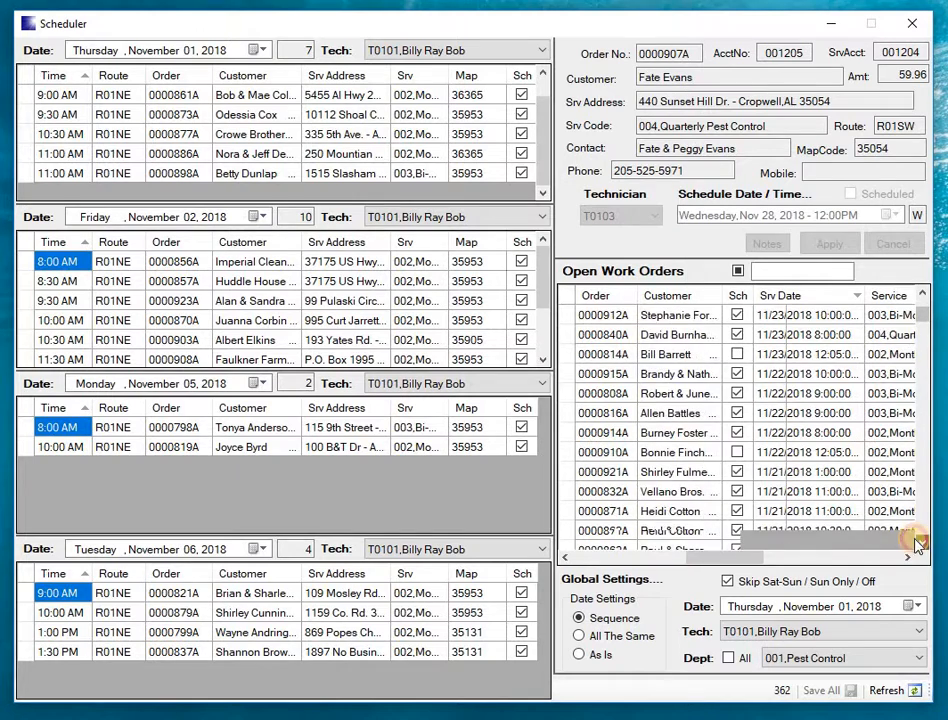
# - Limit the open work orders to unscheduled ones and select the November 14 order for Ashville Manufactured Homes
pyautogui.click(737, 270)
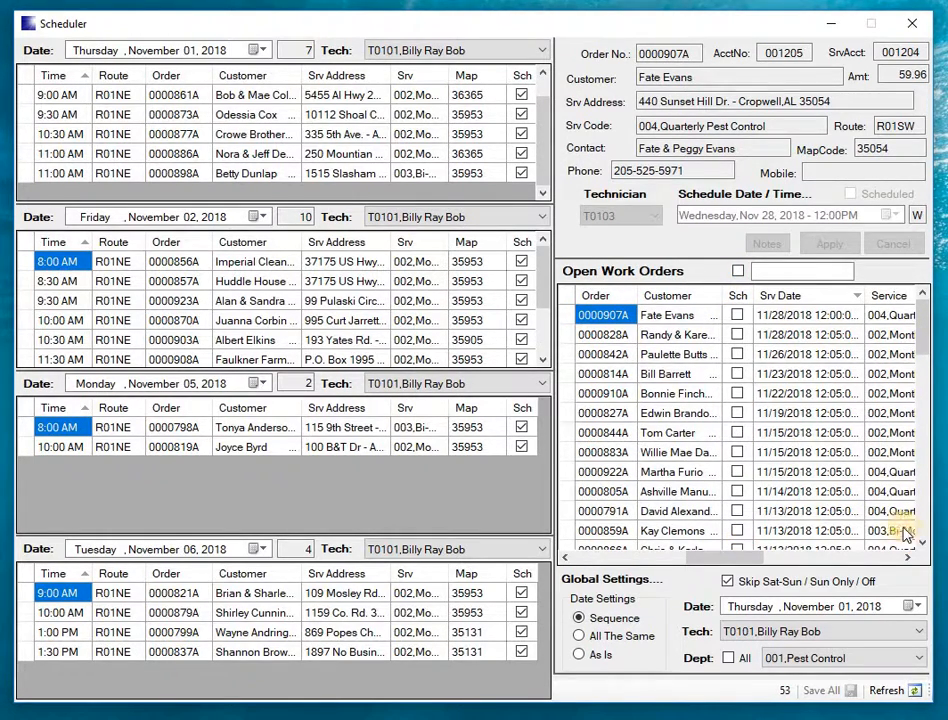
pyautogui.click(776, 518)
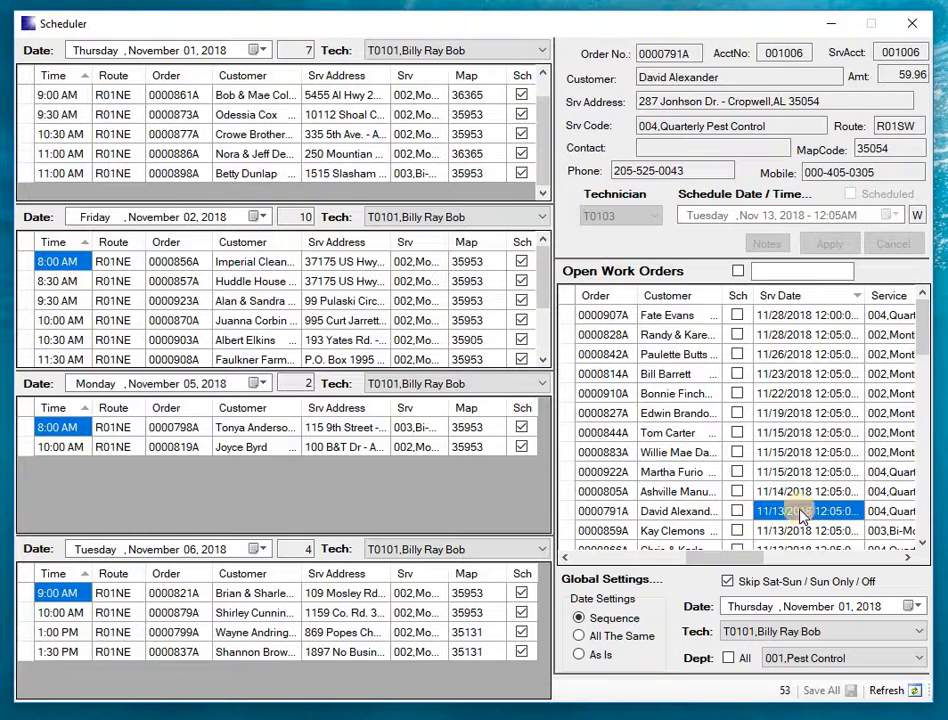
pyautogui.click(564, 558)
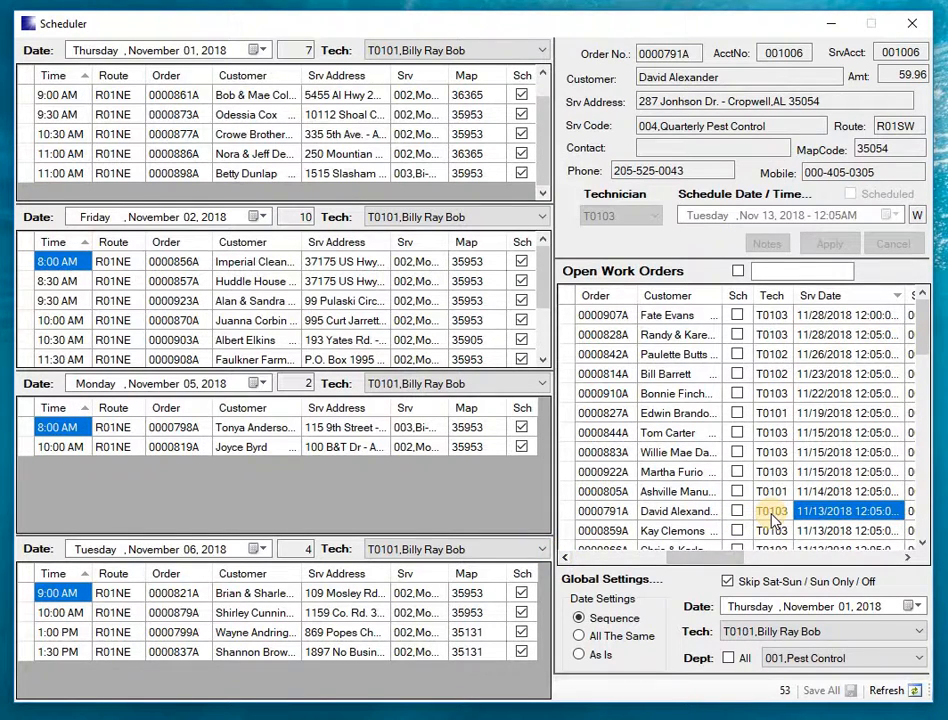
pyautogui.click(770, 492)
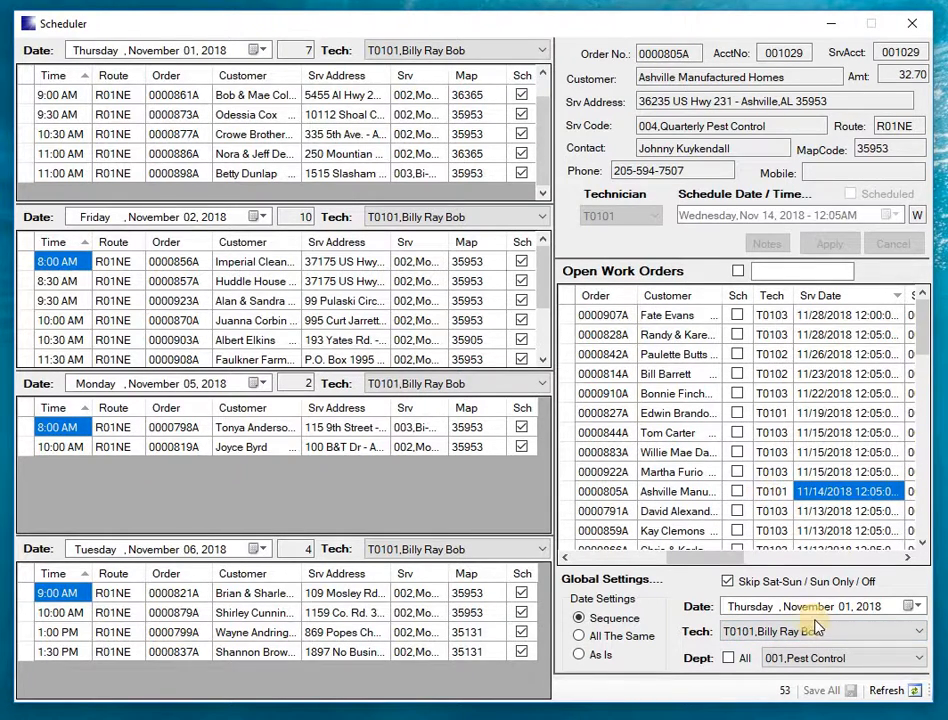
# - Set the global date to Wednesday, November 14, 2018 and select the Ashville Manufactured Homes order in that day's schedule
pyautogui.click(910, 606)
pyautogui.click(820, 691)
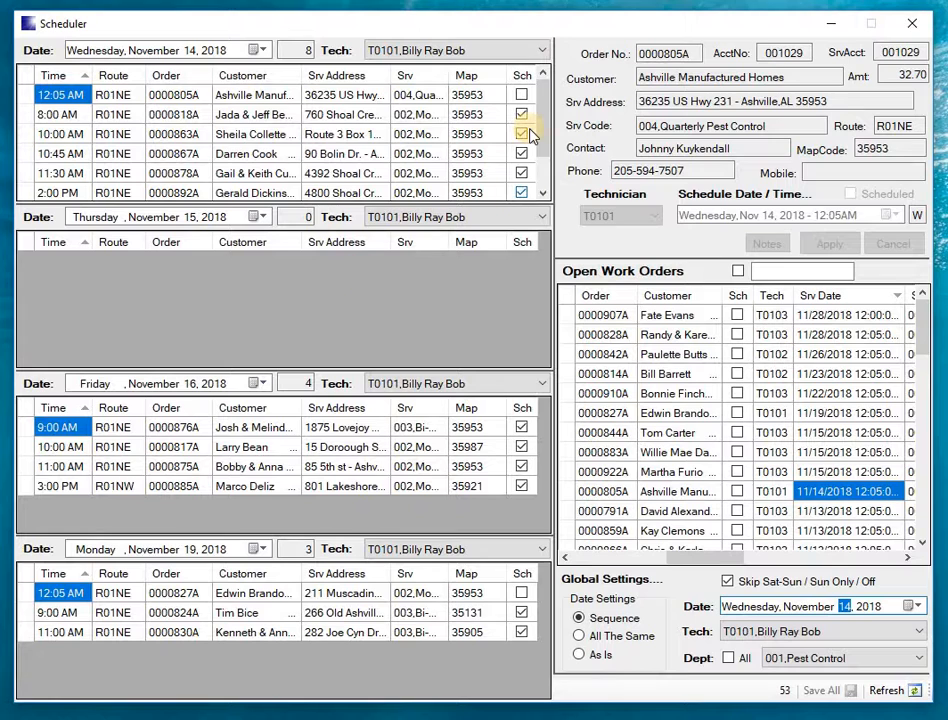
pyautogui.click(250, 95)
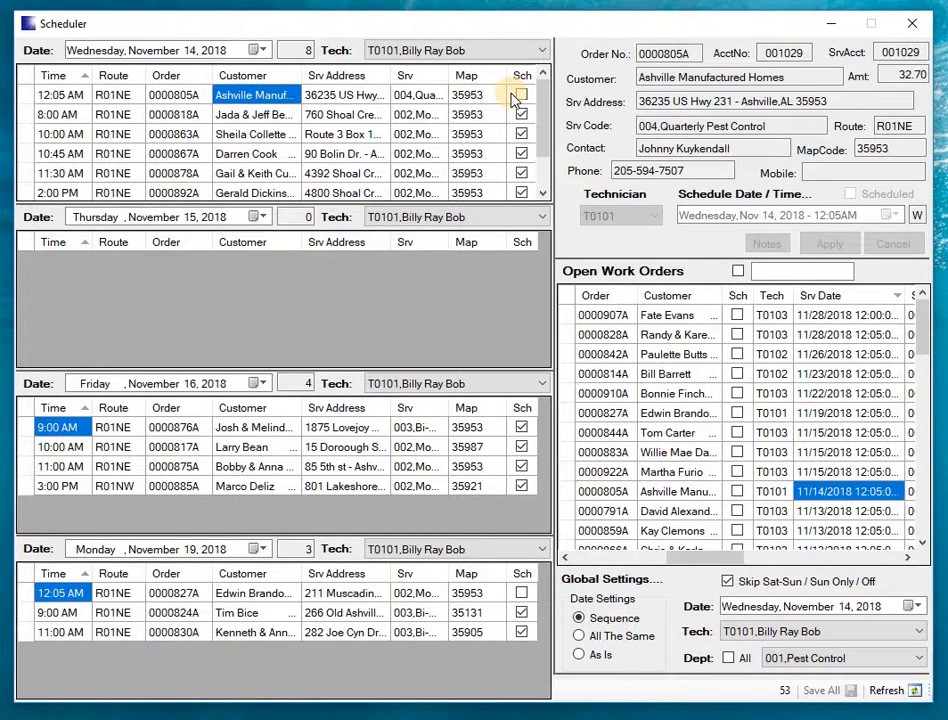
pyautogui.click(808, 52)
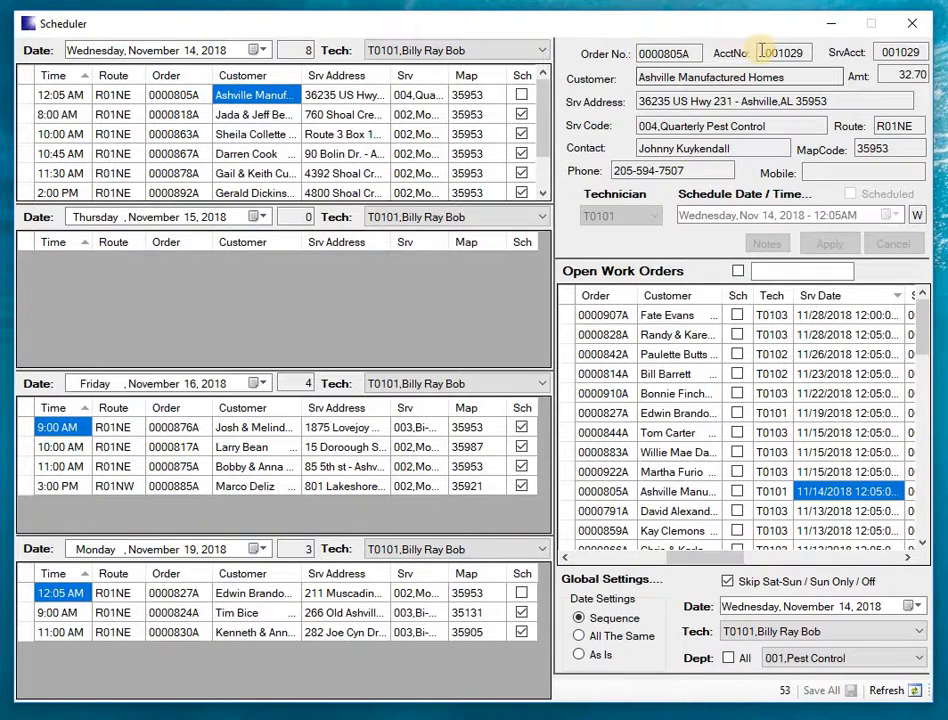
# - Copy the Ashville Manufactured Homes account number and look up that account in the Customer File from the ProServe main menu
pyautogui.moveTo(808, 52); pyautogui.dragTo(768, 53)
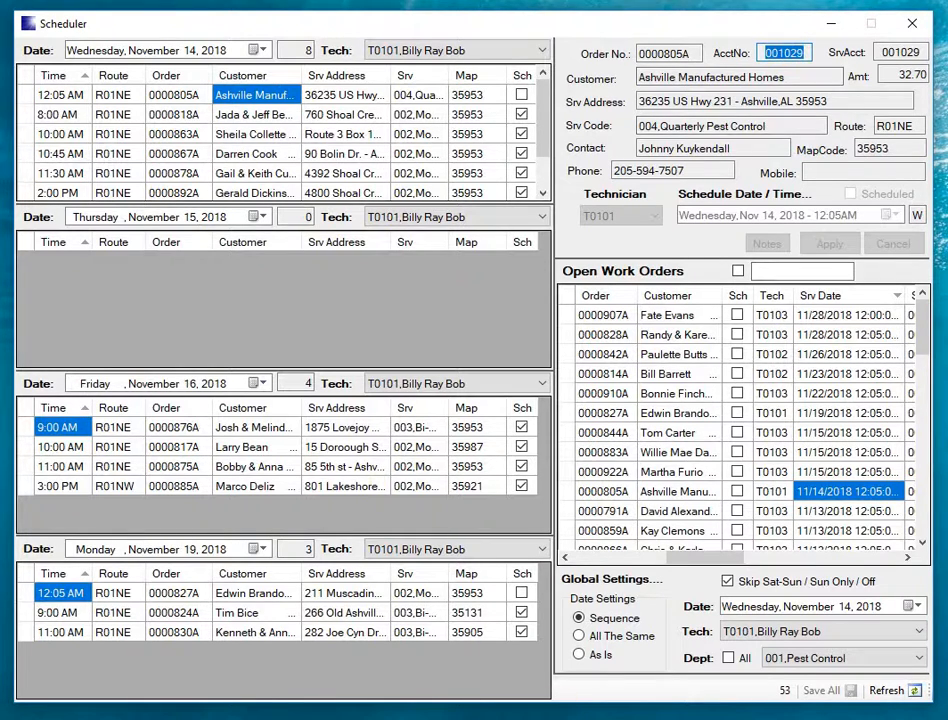
pyautogui.click(345, 700)
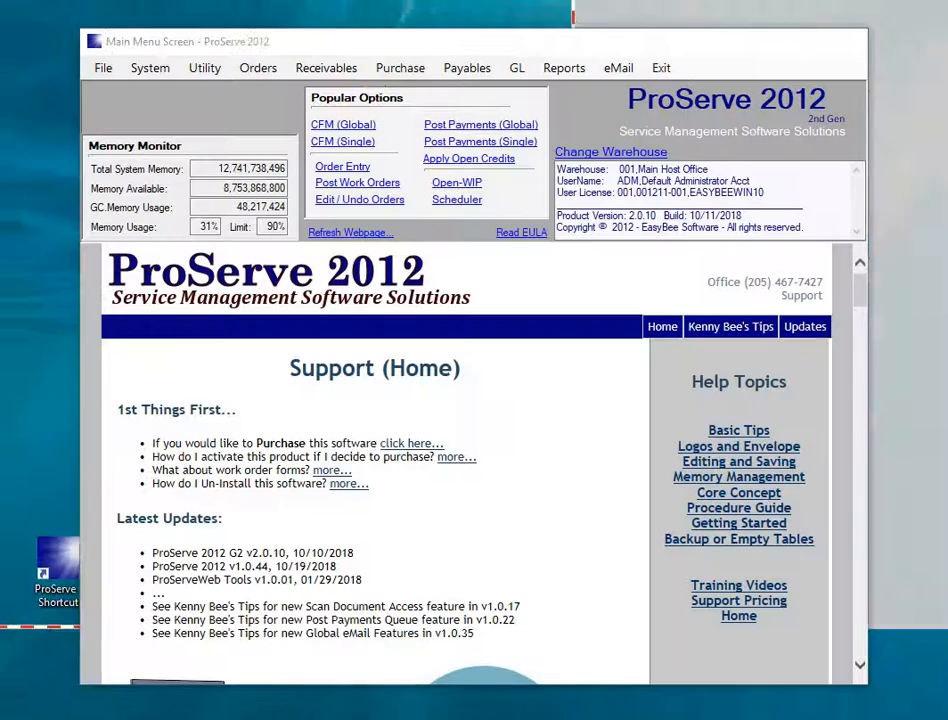
pyautogui.click(340, 150)
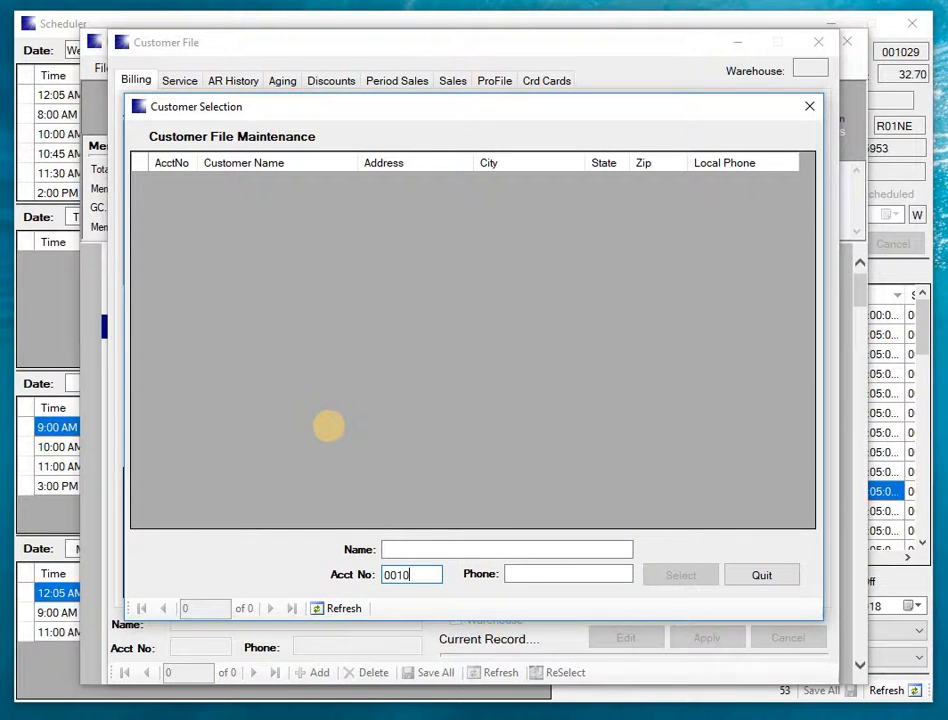
pyautogui.press('Return')
pyautogui.press('Return')
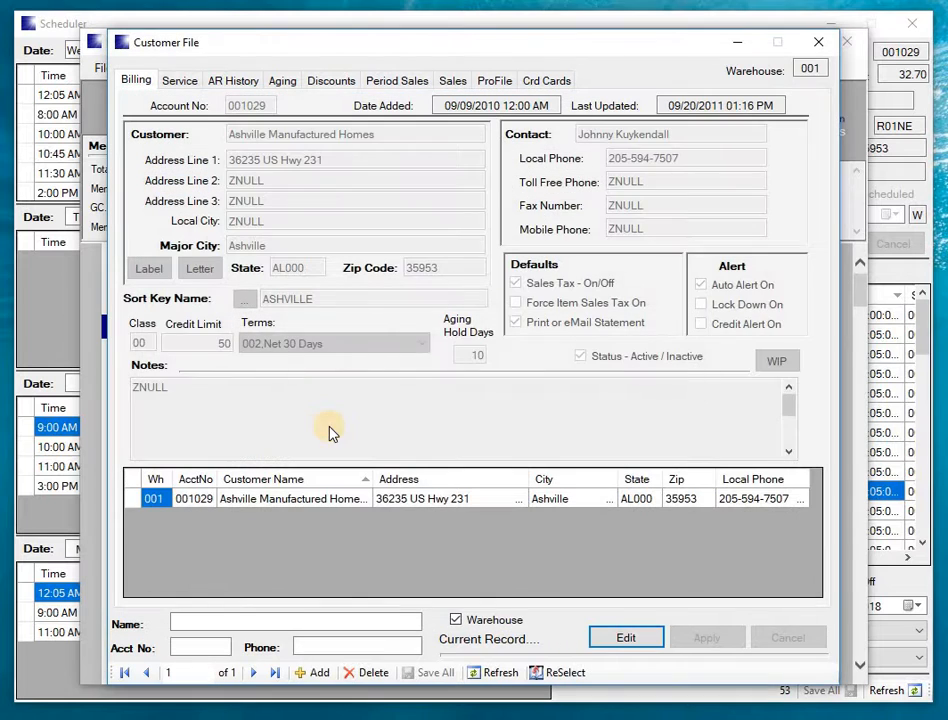
# - Open the customer's Quarterly Pest Control service account, examine its schedule settings, and return to the Scheduler
pyautogui.click(179, 80)
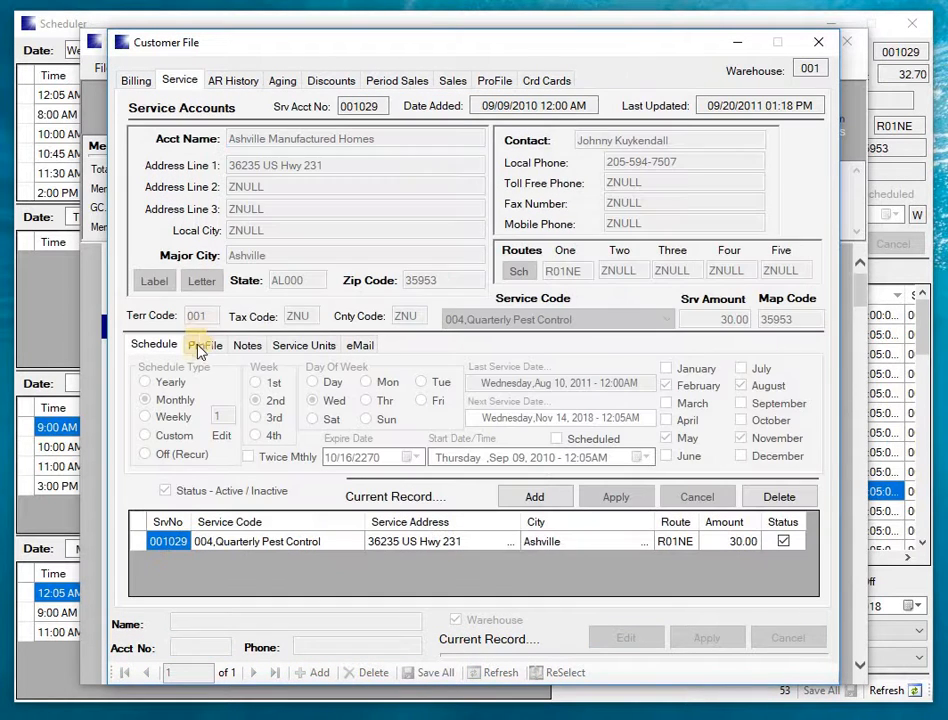
pyautogui.click(145, 546)
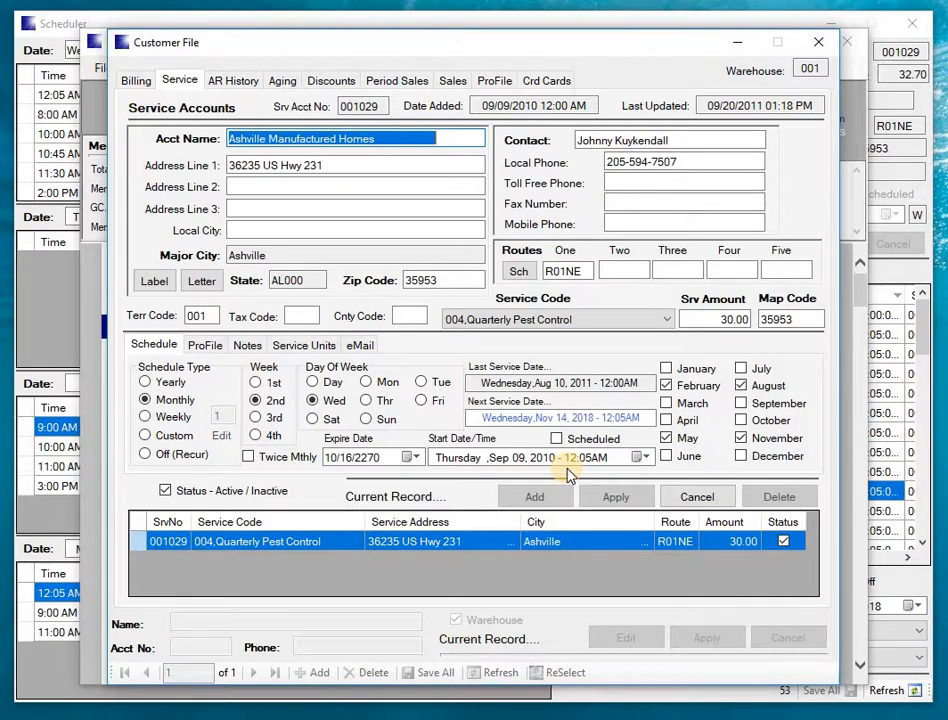
pyautogui.click(588, 24)
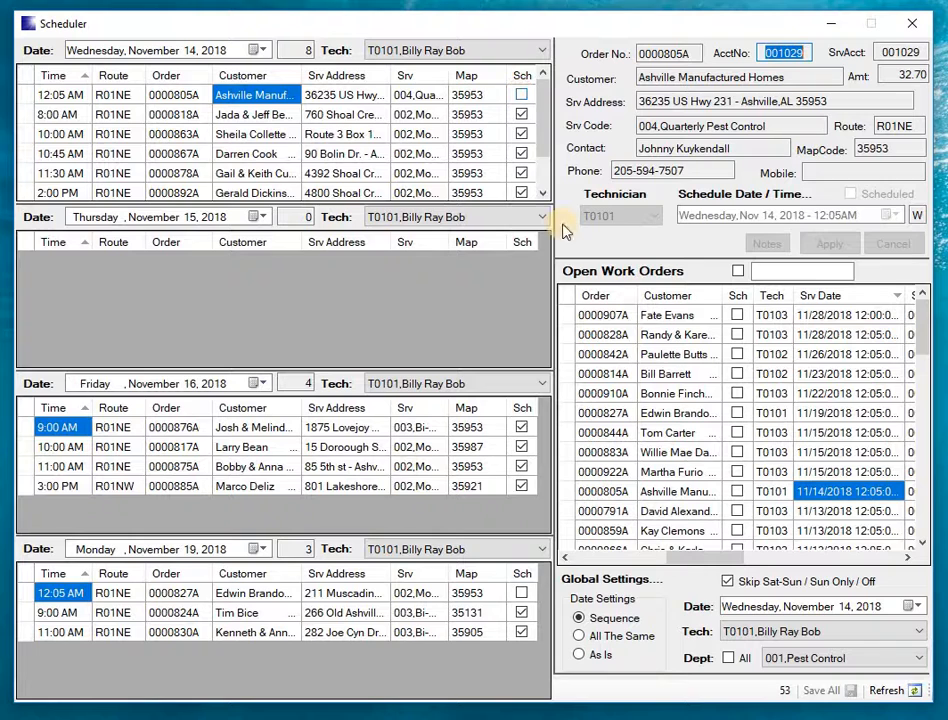
# - Put the open Ashville Manufactured Homes order in schedule mode, set its November 14, 2018 time to 09:00AM and mark it Scheduled
pyautogui.click(572, 494)
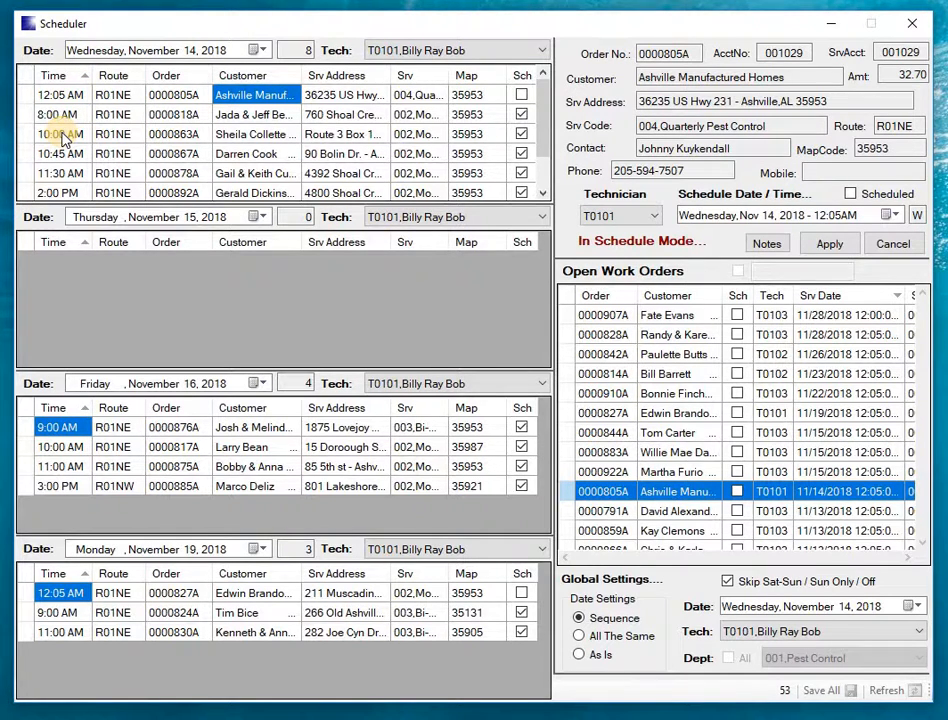
pyautogui.click(821, 216)
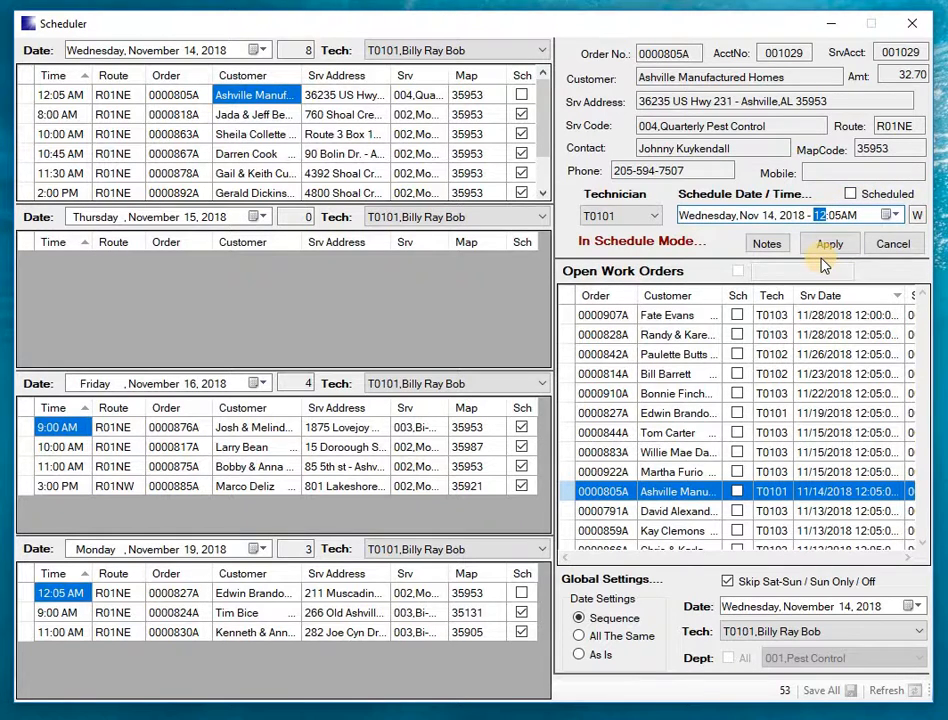
pyautogui.write('9')
pyautogui.press('Right')
pyautogui.write('00')
pyautogui.click(850, 196)
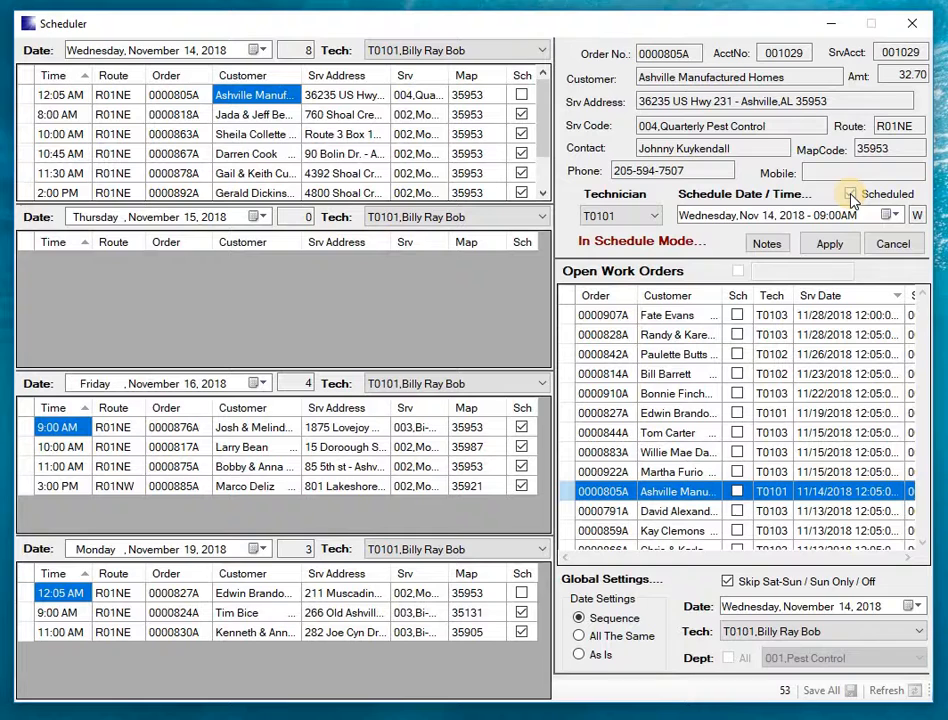
# - Review the Ashville Manufactured Homes order's schedule notes without editing them, and apply its appointment to the November 14 schedule
pyautogui.click(766, 244)
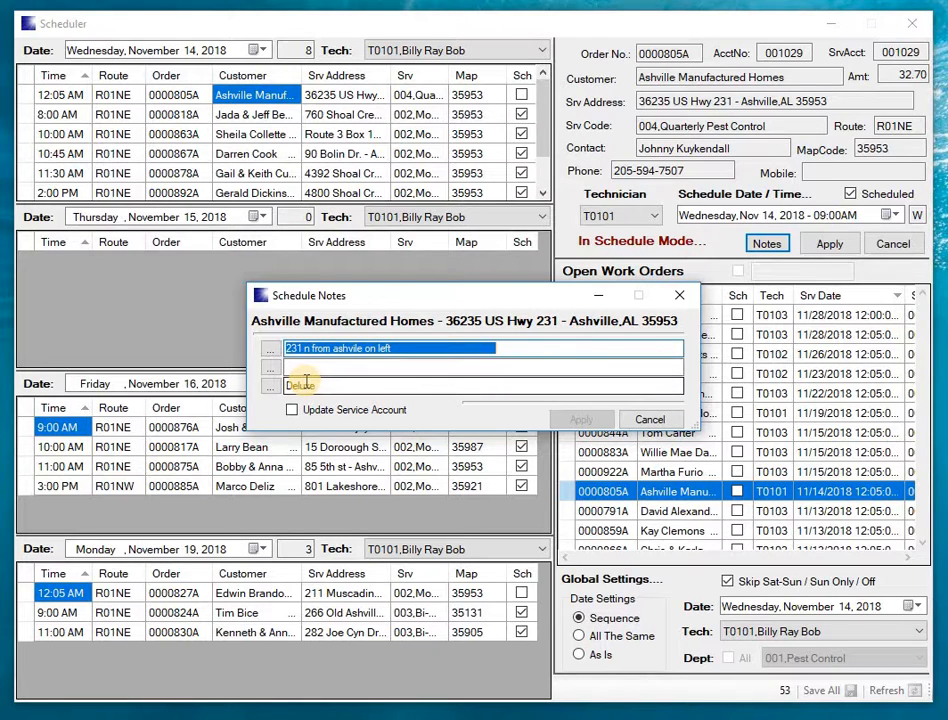
pyautogui.click(648, 420)
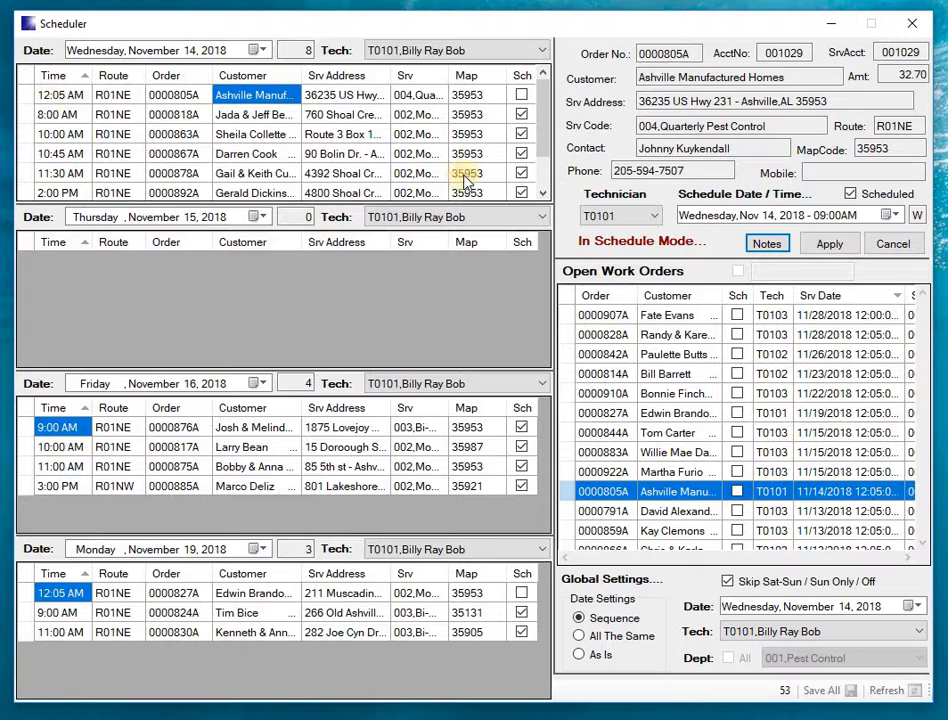
pyautogui.click(824, 245)
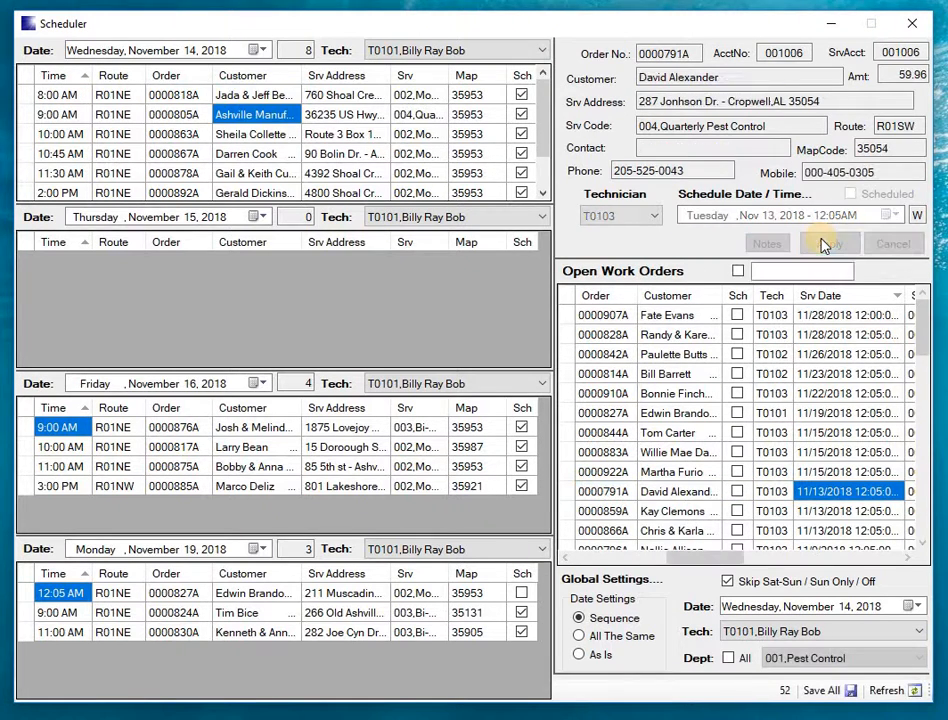
pyautogui.click(27, 115)
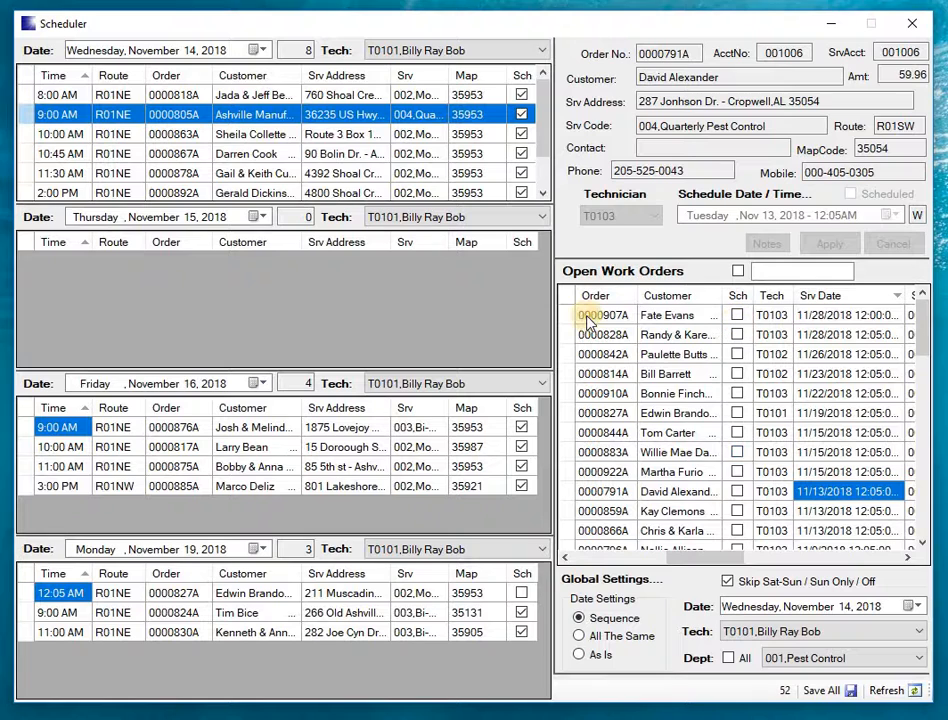
# - Reschedule the 11:00 AM order on Friday, November 16, 2018 to 11:30AM and apply the change
pyautogui.click(22, 468)
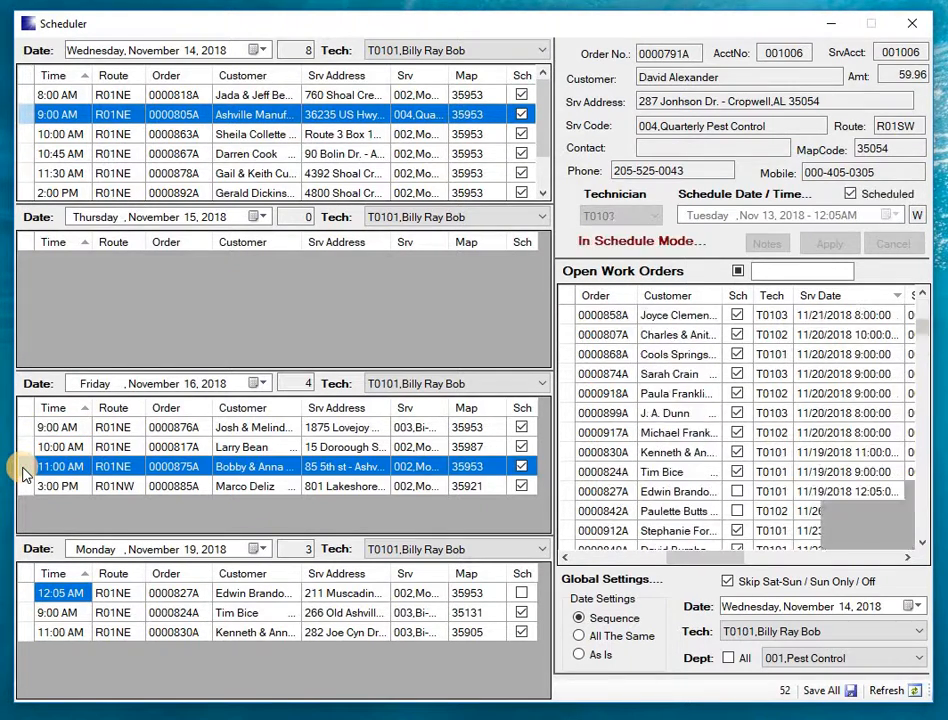
pyautogui.click(820, 216)
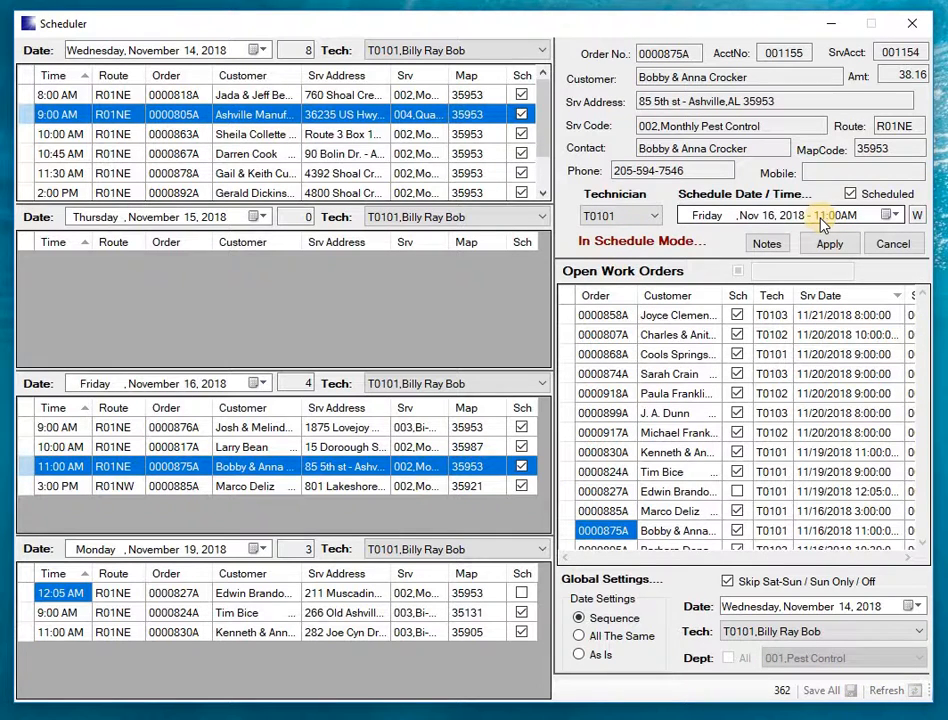
pyautogui.click(820, 216)
pyautogui.press('Right')
pyautogui.write('30')
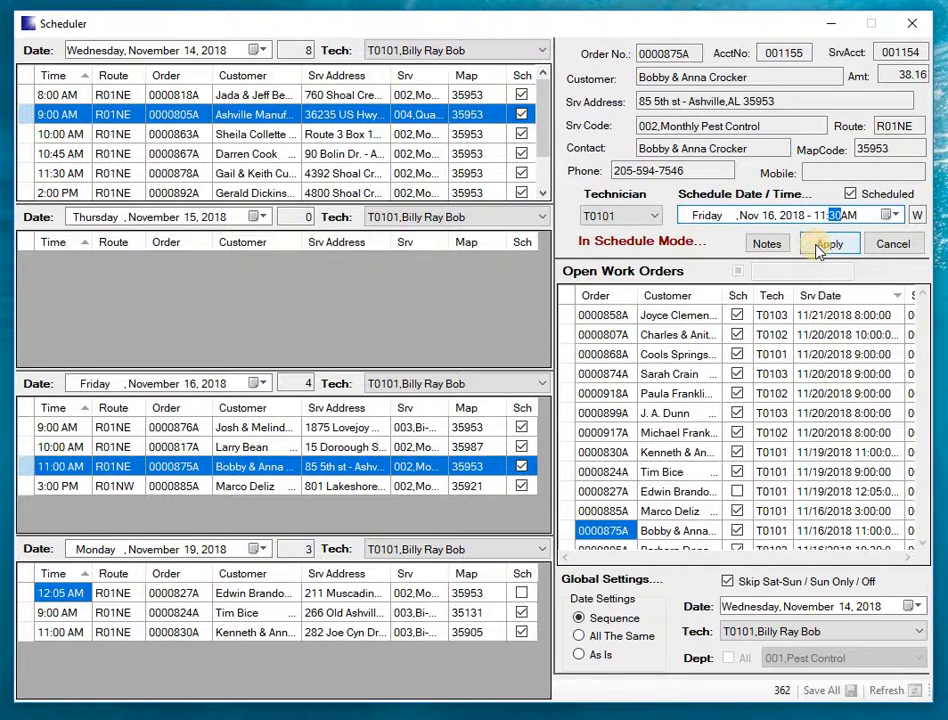
pyautogui.click(824, 245)
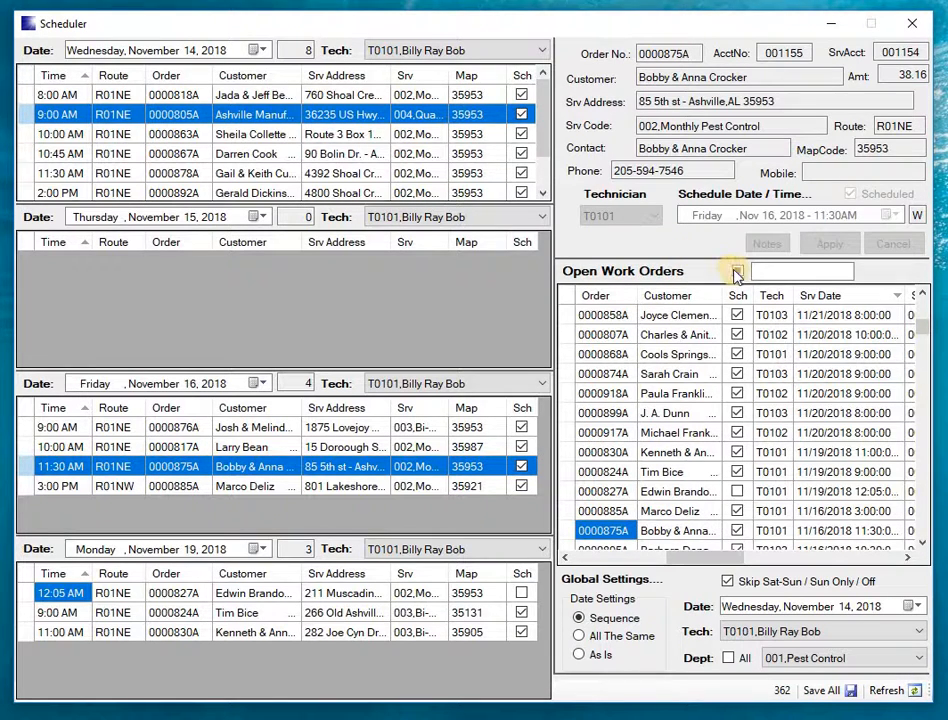
# - Limit the open work orders to unscheduled ones again and save all schedule changes to the live database
pyautogui.click(738, 275)
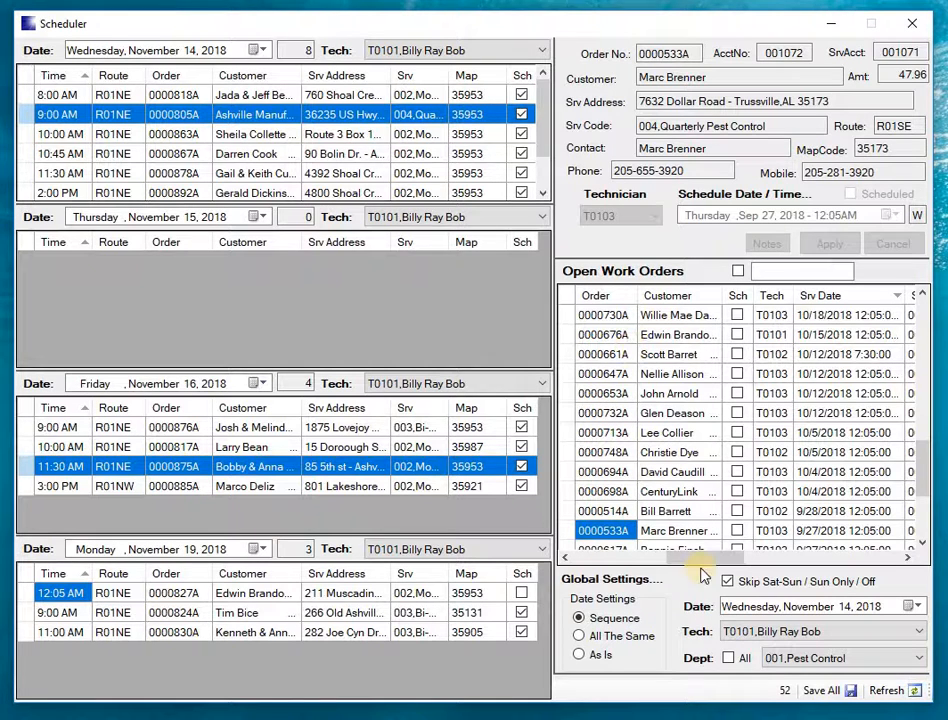
pyautogui.click(836, 690)
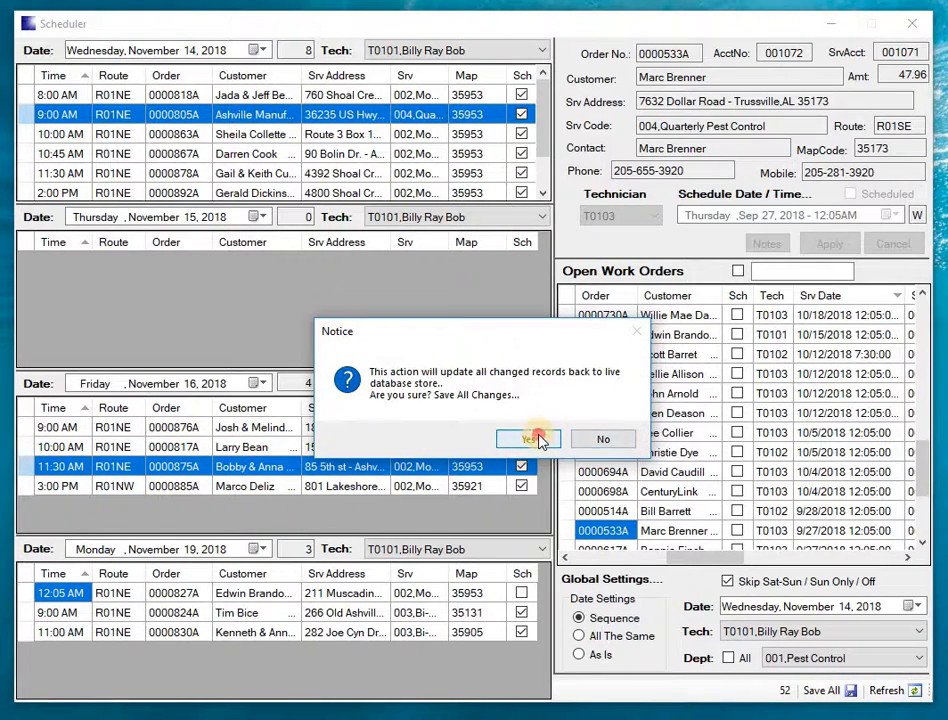
pyautogui.click(541, 438)
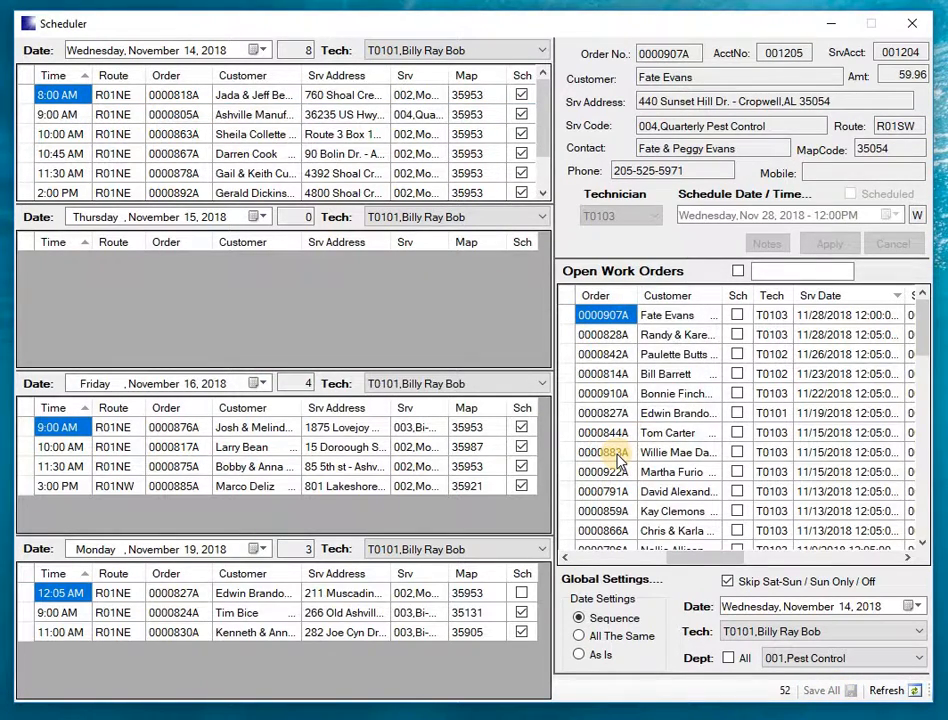